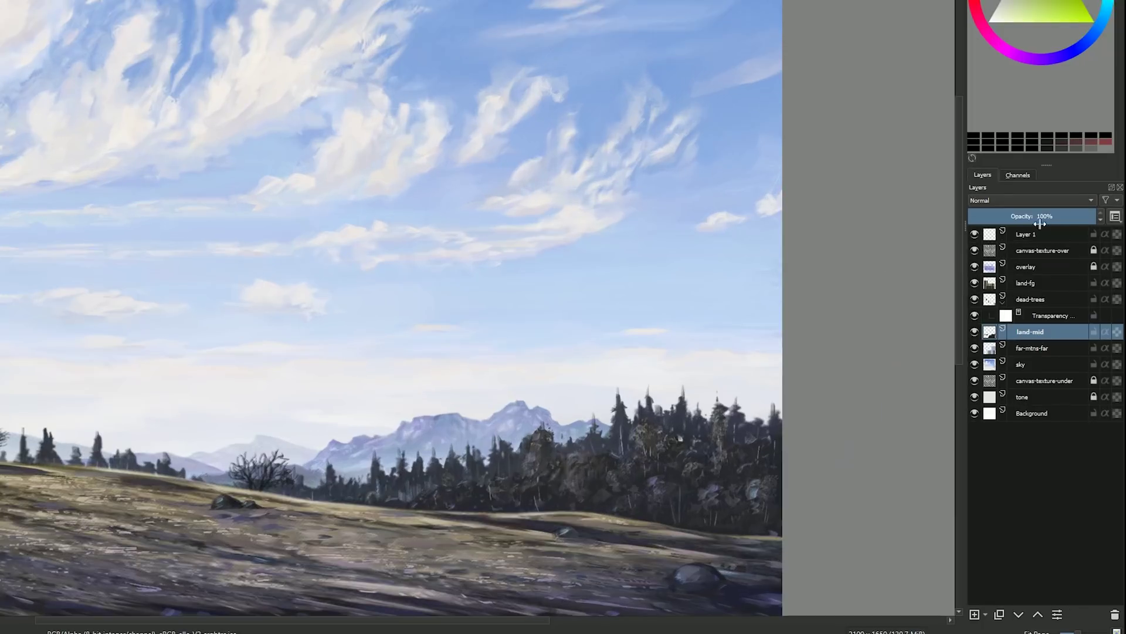
Resize the Layers docker thumbnails with the Thumbnail Size slider so each layer's content is previewed.
click(1115, 217)
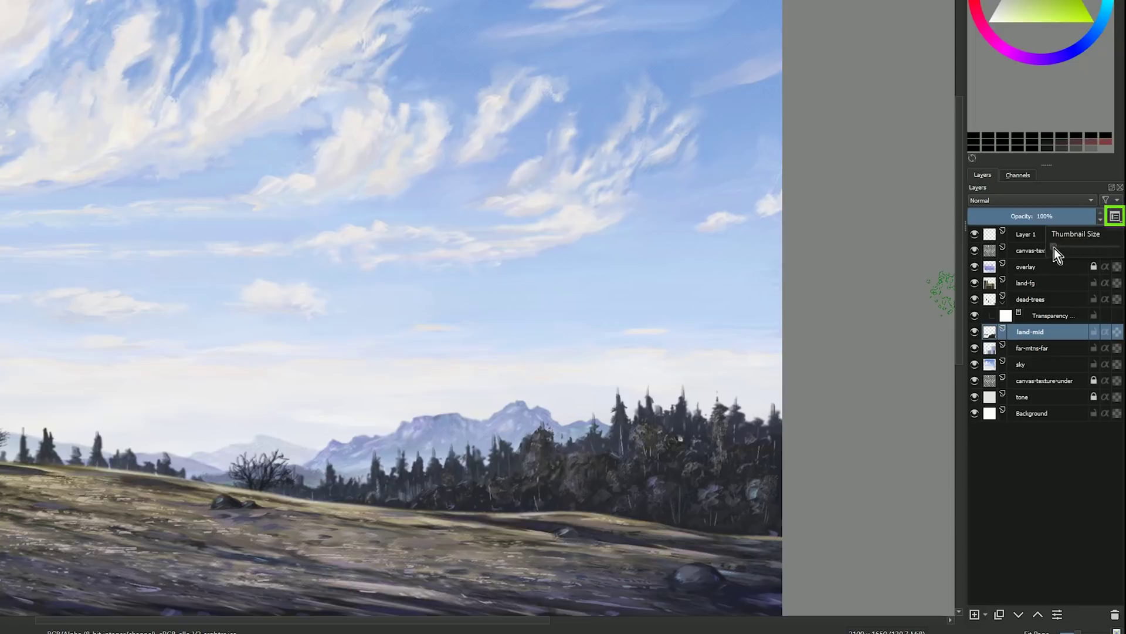
drag(1054, 248, 1103, 259)
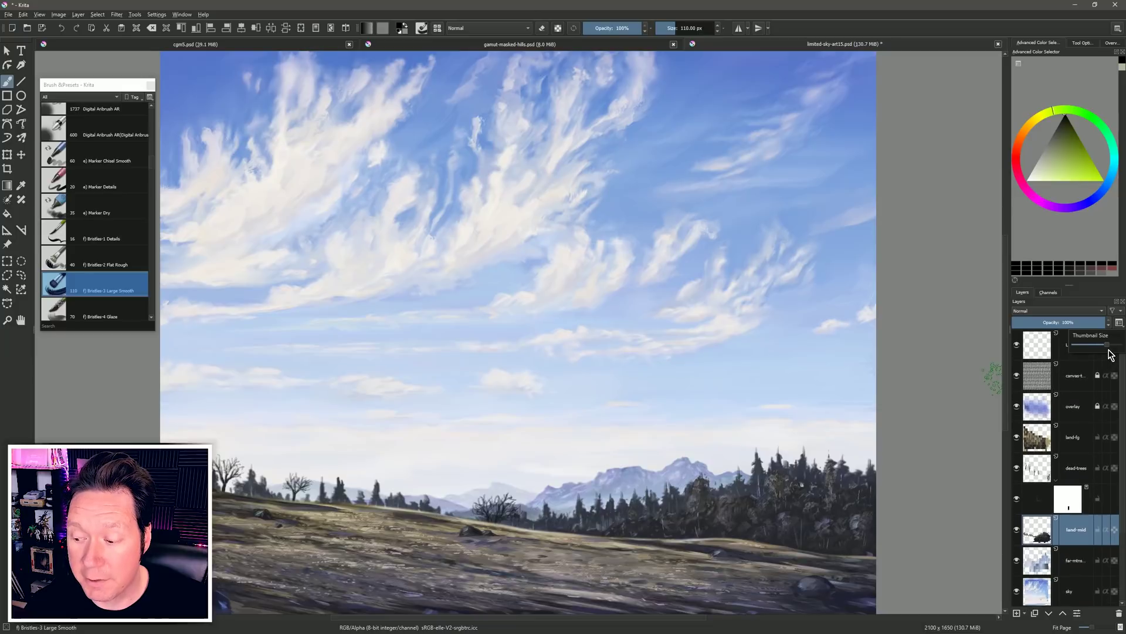
drag(1110, 354, 1104, 354)
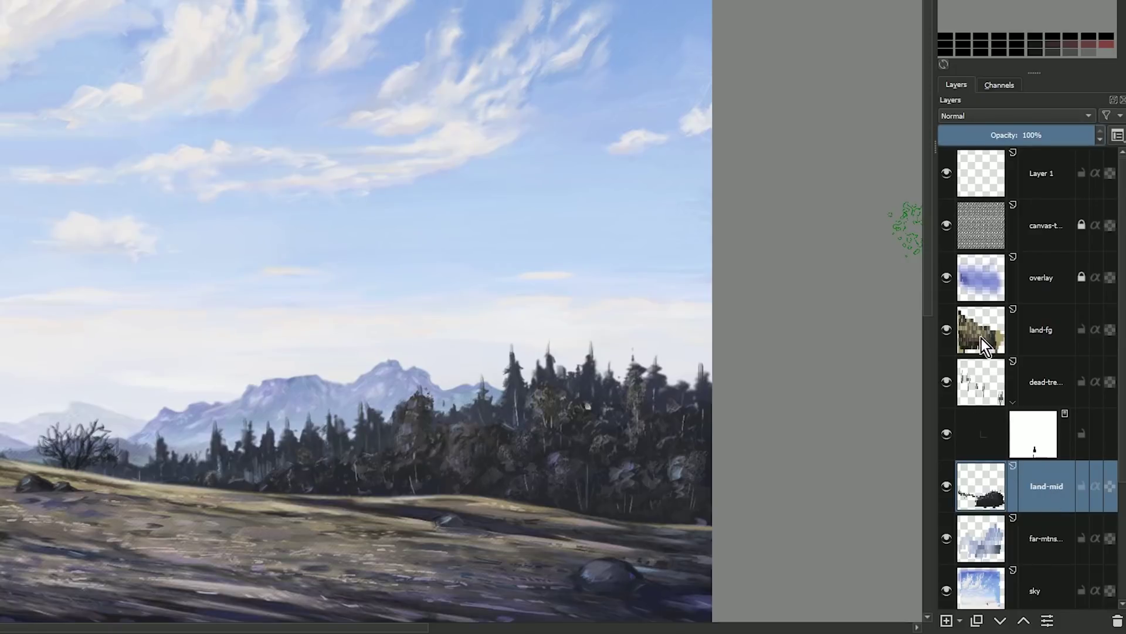
Make the overlay layer the active layer.
mouse_move(981, 339)
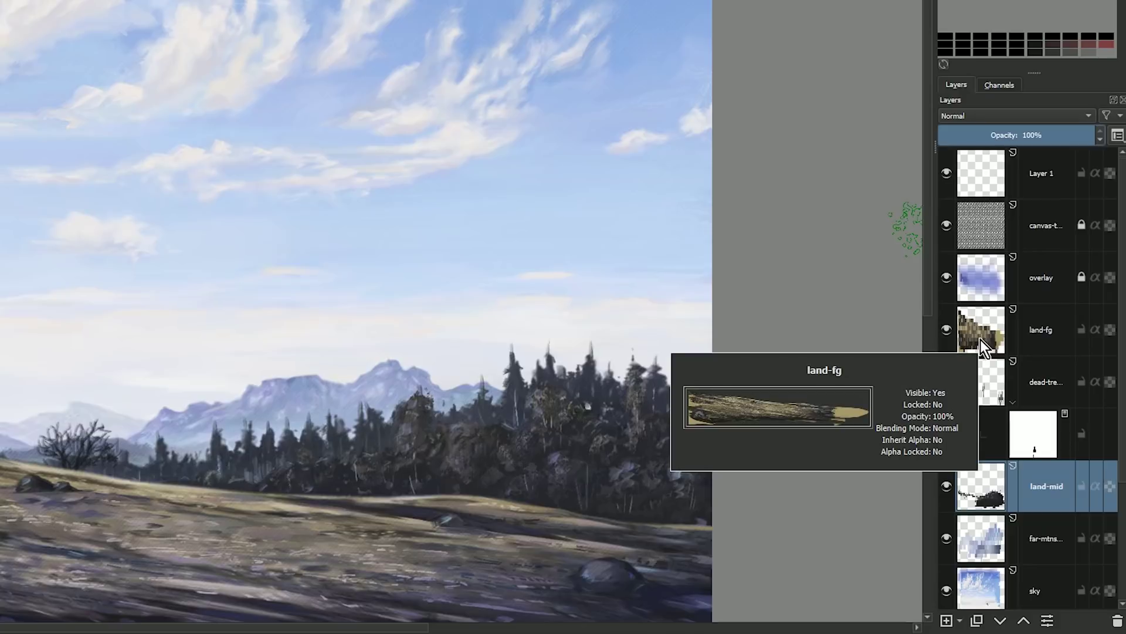
click(981, 276)
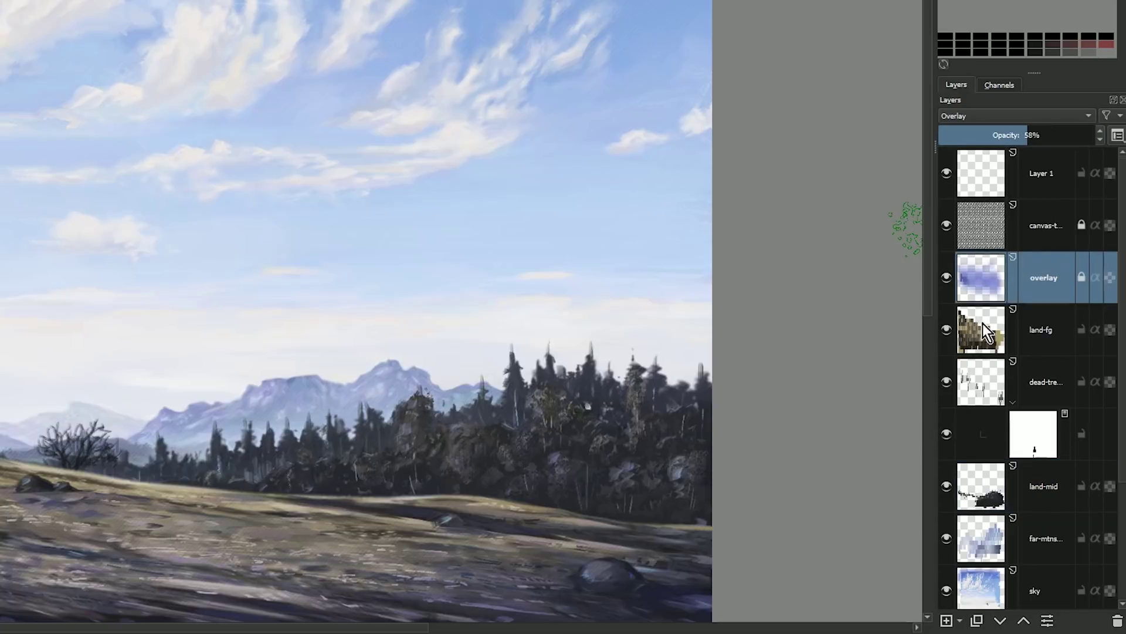
mouse_move(984, 333)
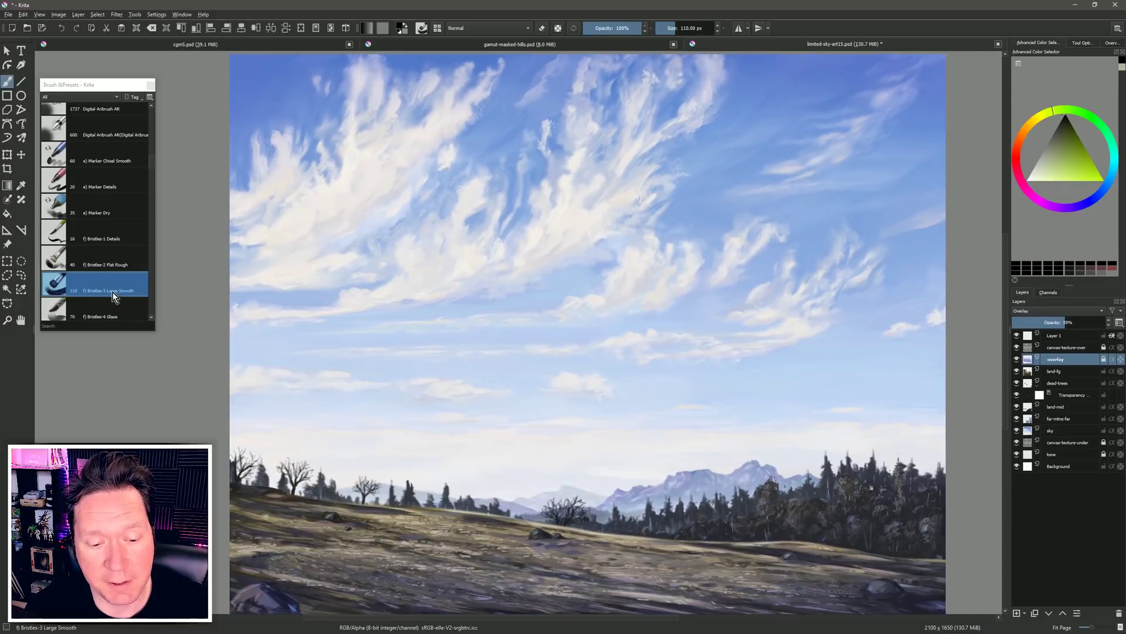
Keep all brush presets listed and paint a black zigzag Bristles-3 Large Smooth stroke across the sky on Layer 1, then bring up the brush's settings.
click(81, 97)
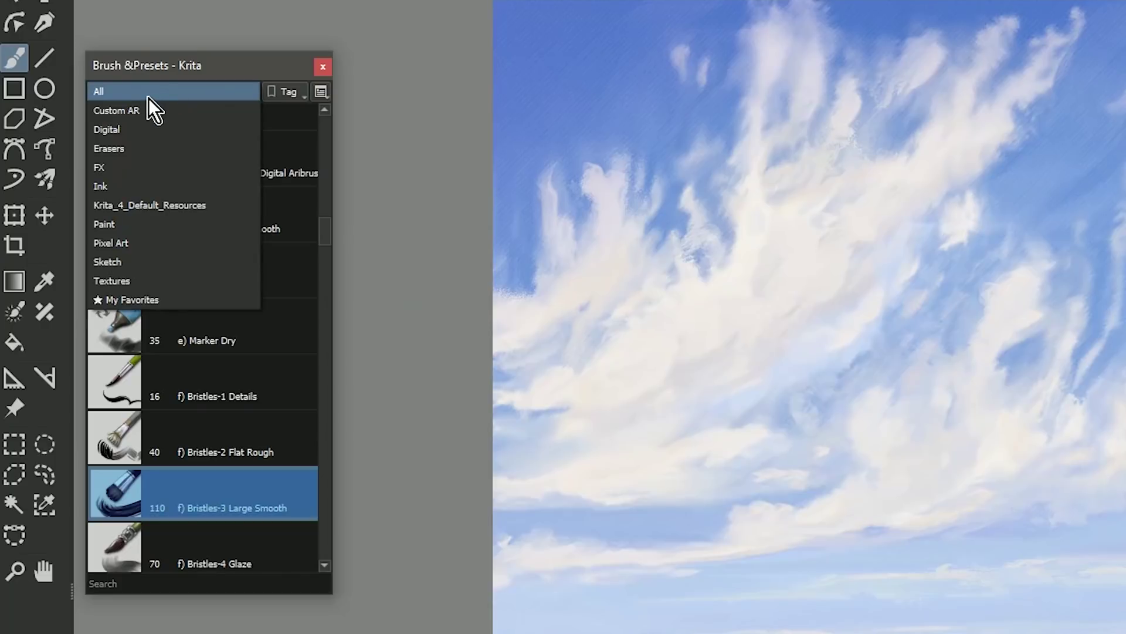
click(150, 94)
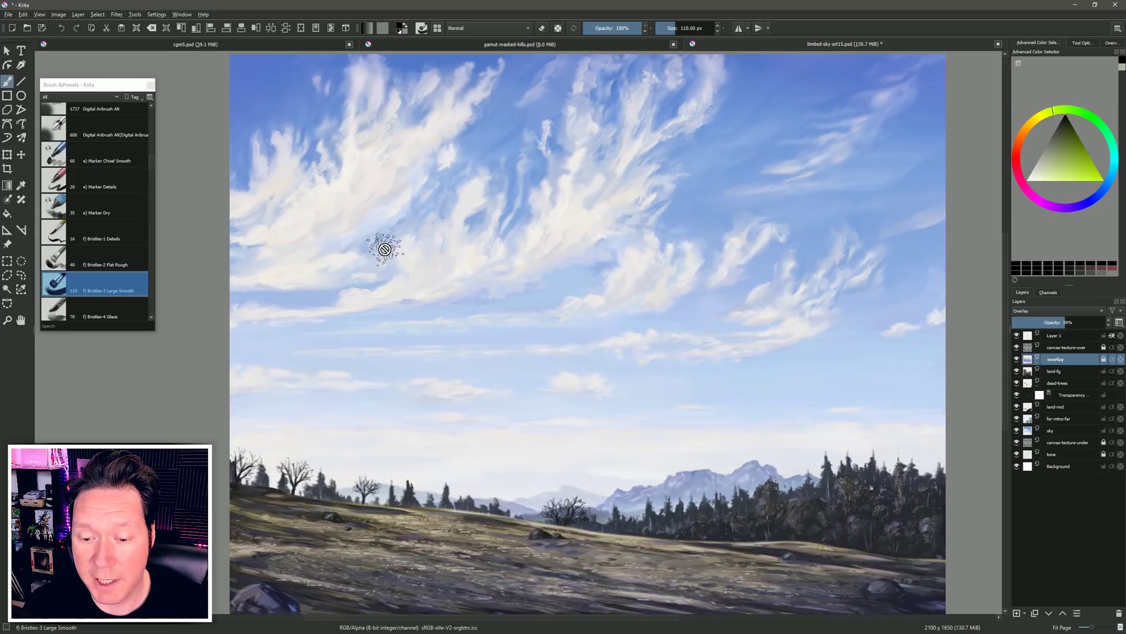
key(Page_Up)
key(Page_Up)
mouse_move(349, 279)
mouse_down()
mouse_move(426, 217)
mouse_move(455, 279)
mouse_move(499, 271)
mouse_move(602, 186)
mouse_move(572, 287)
mouse_move(677, 177)
mouse_move(661, 289)
mouse_move(745, 223)
mouse_move(851, 252)
mouse_up()
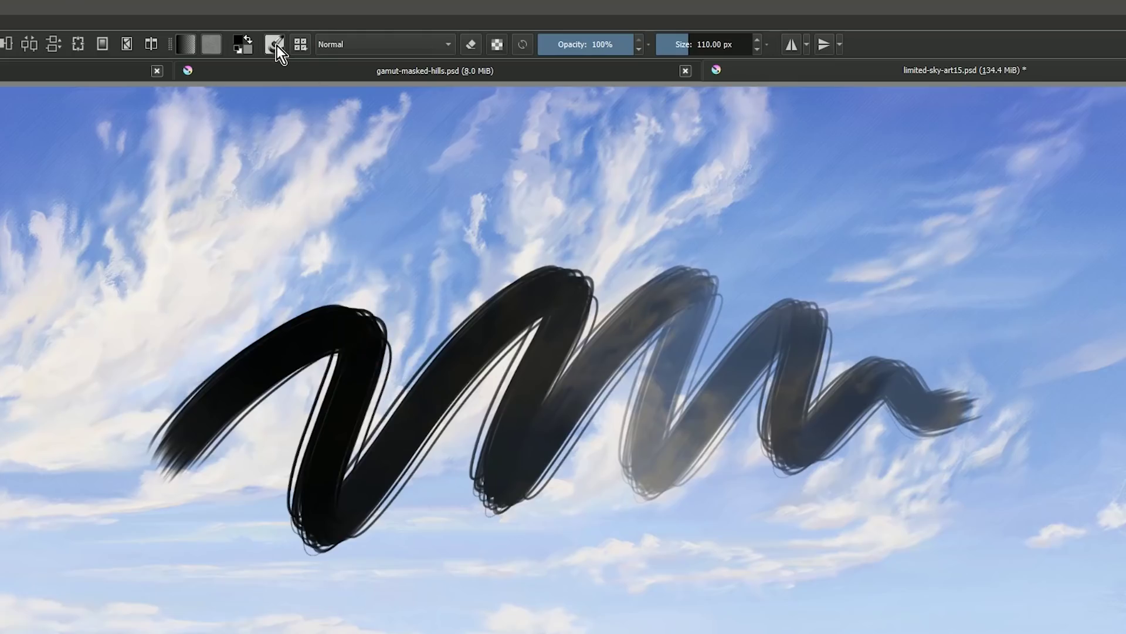
click(276, 45)
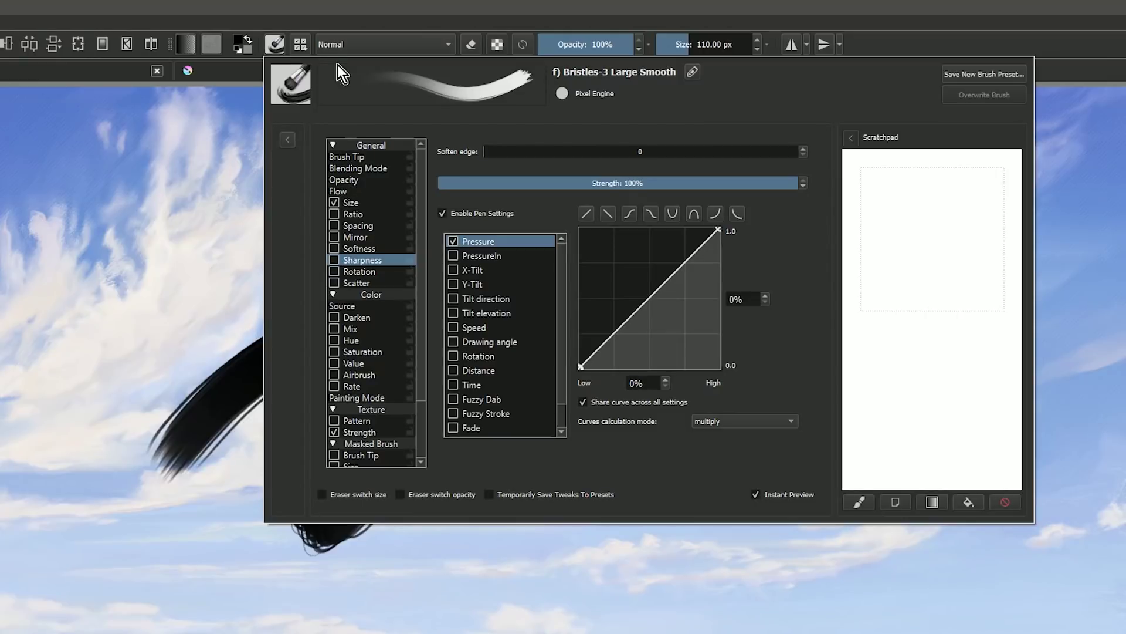
Enable the brush's Sharpness option, lower its strength, and test strokes on a cleared scratchpad.
click(335, 261)
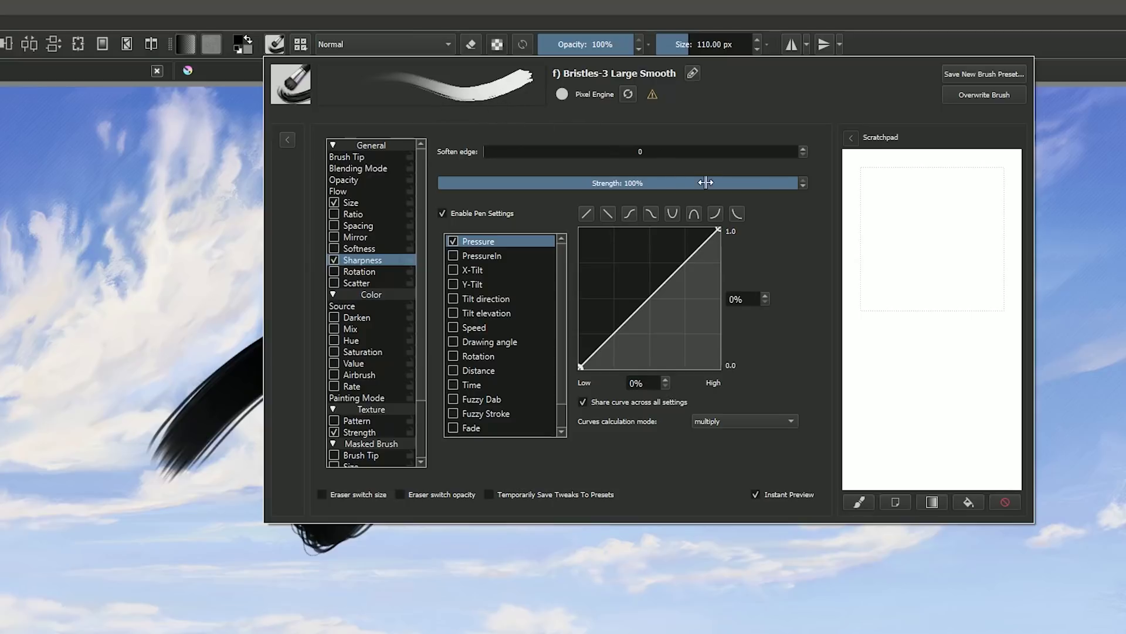
drag(792, 179, 605, 185)
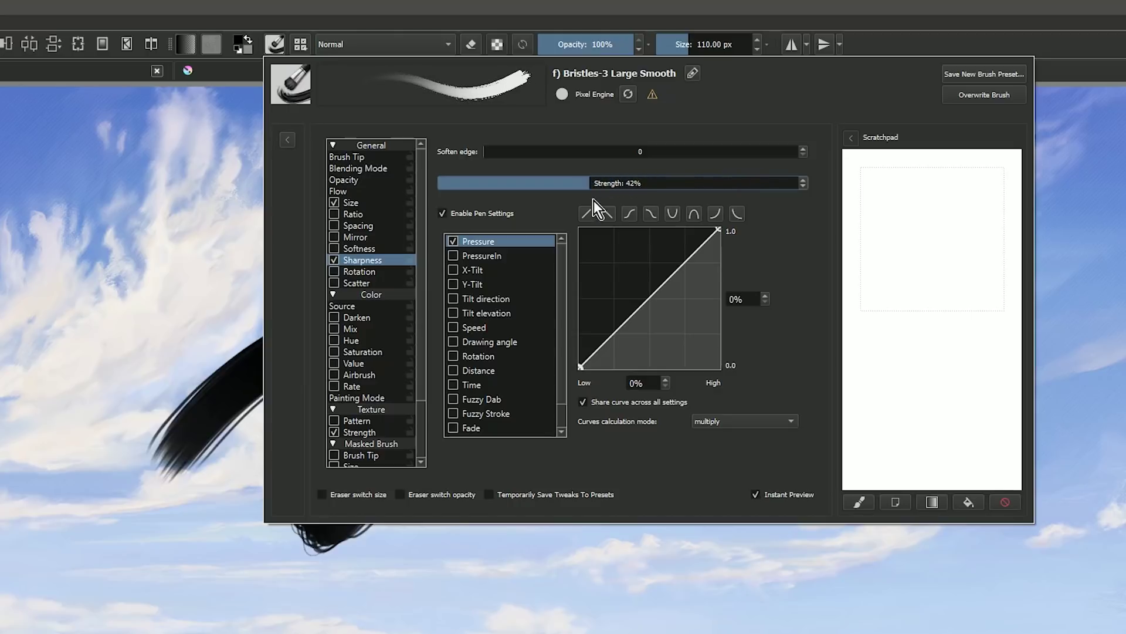
mouse_move(877, 201)
mouse_down()
mouse_move(903, 195)
mouse_move(902, 216)
mouse_move(955, 203)
mouse_move(963, 229)
mouse_move(1019, 229)
mouse_up()
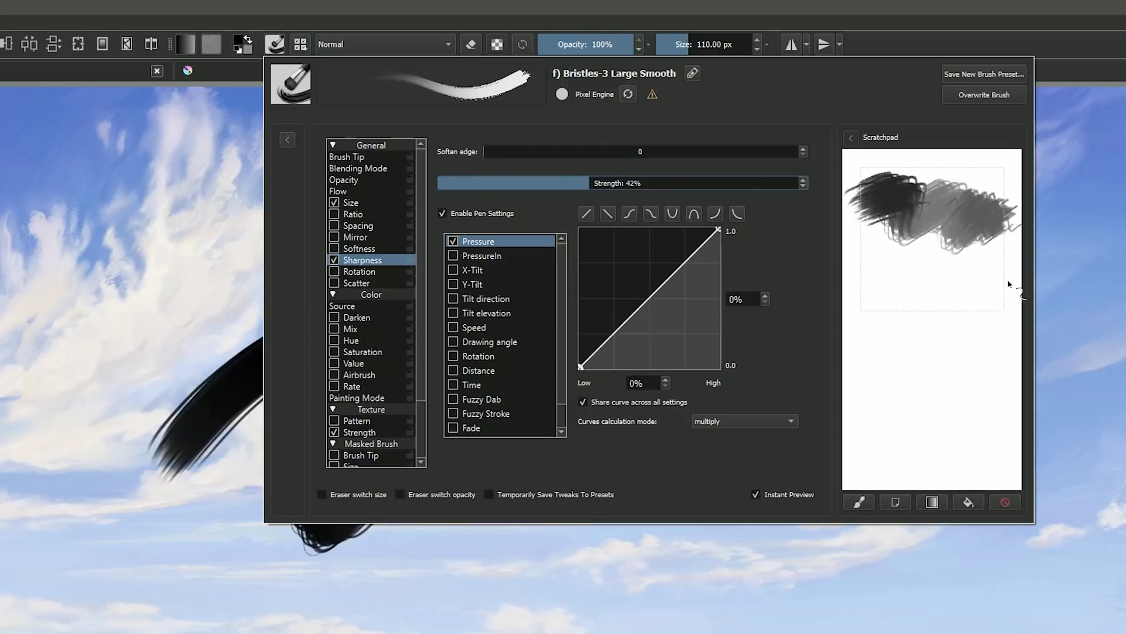
click(1006, 502)
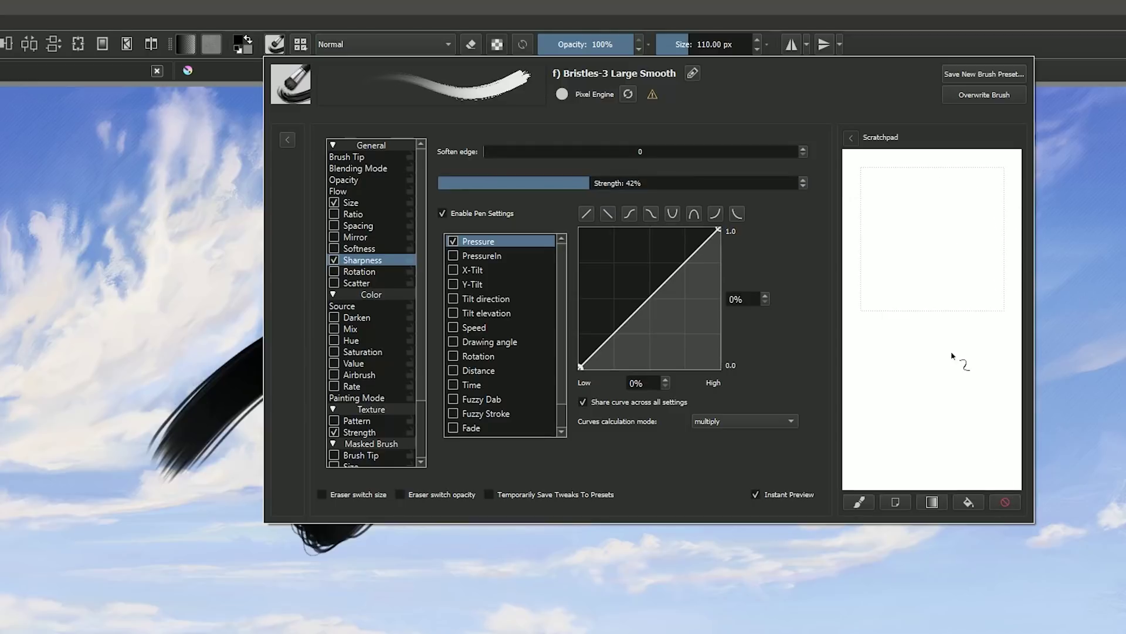
drag(866, 201, 983, 189)
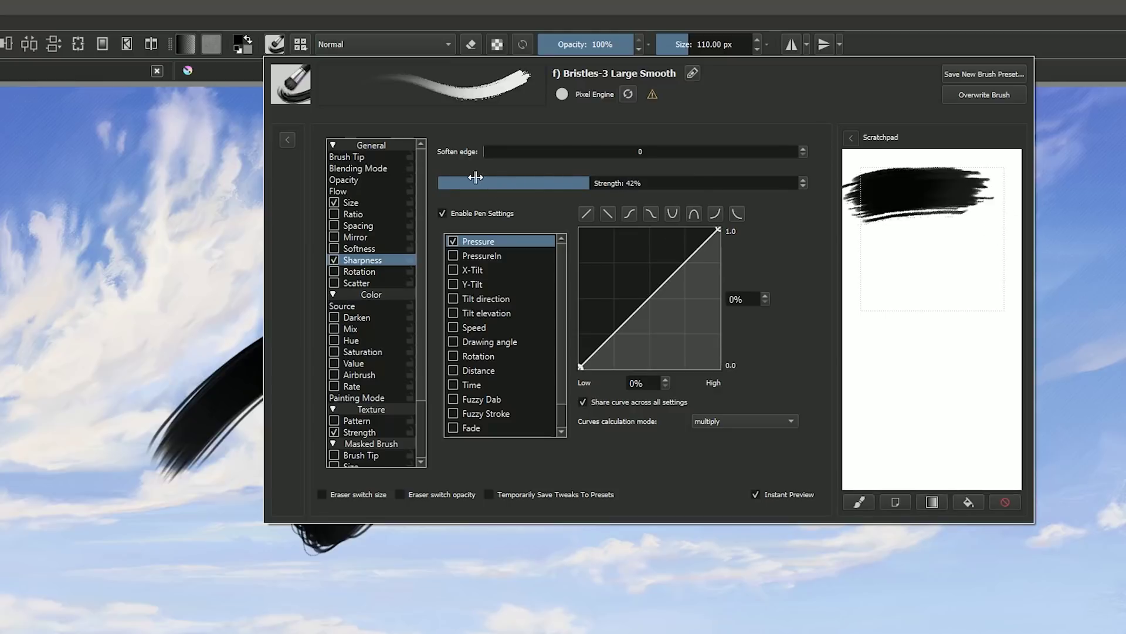
Reduce sharpness strength to 7% then 1%, painting faint test strokes on the scratchpad.
click(465, 184)
drag(861, 257, 987, 249)
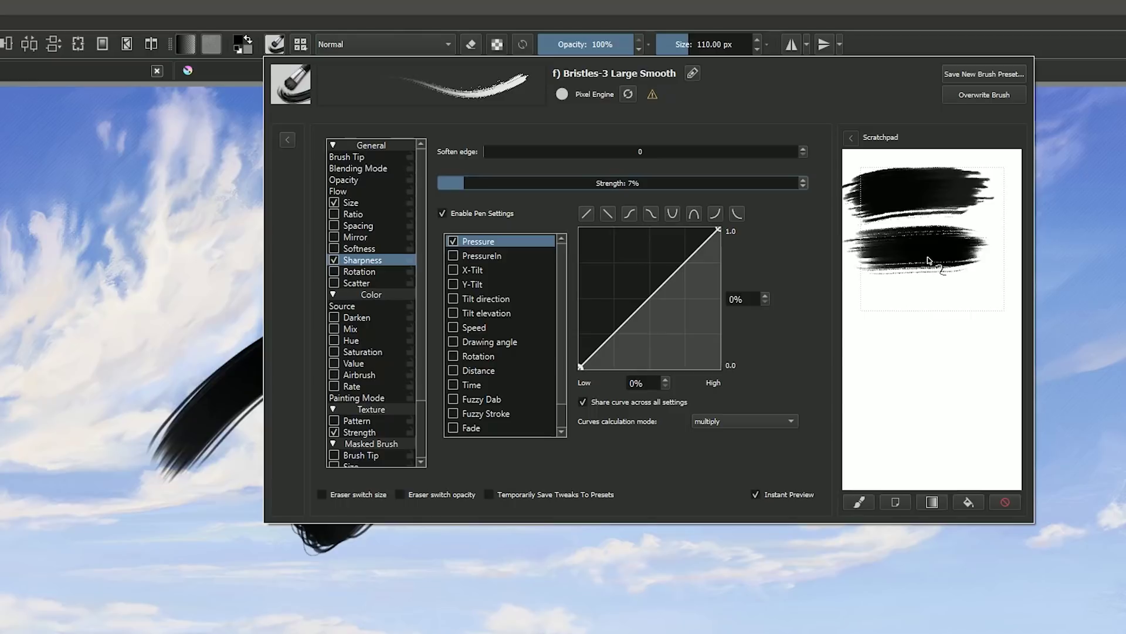
click(447, 186)
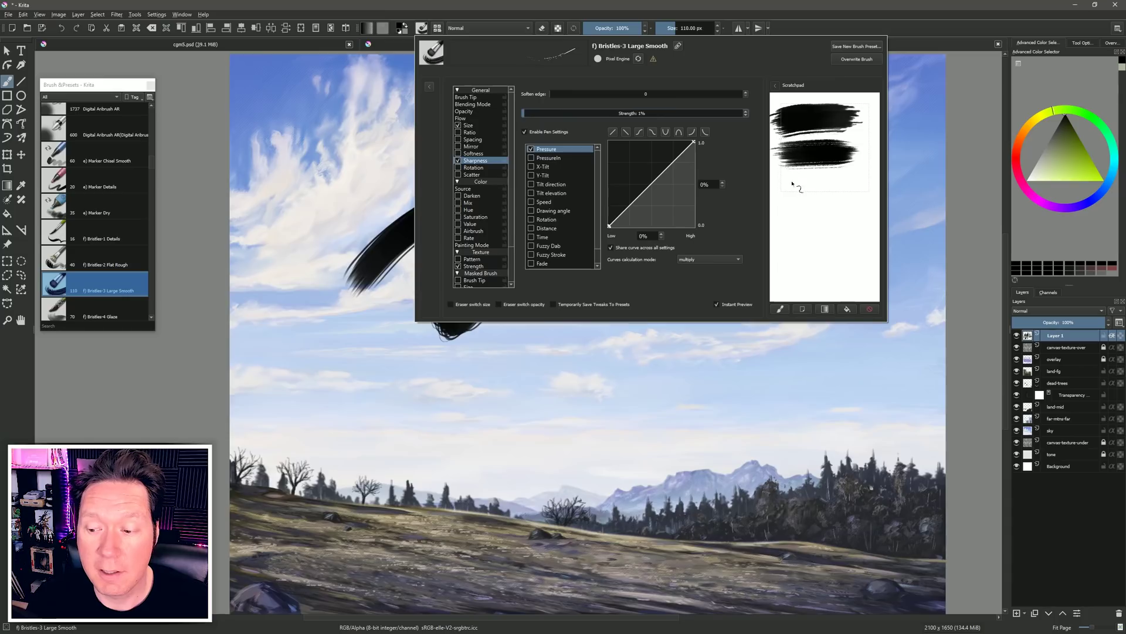
drag(850, 286, 994, 284)
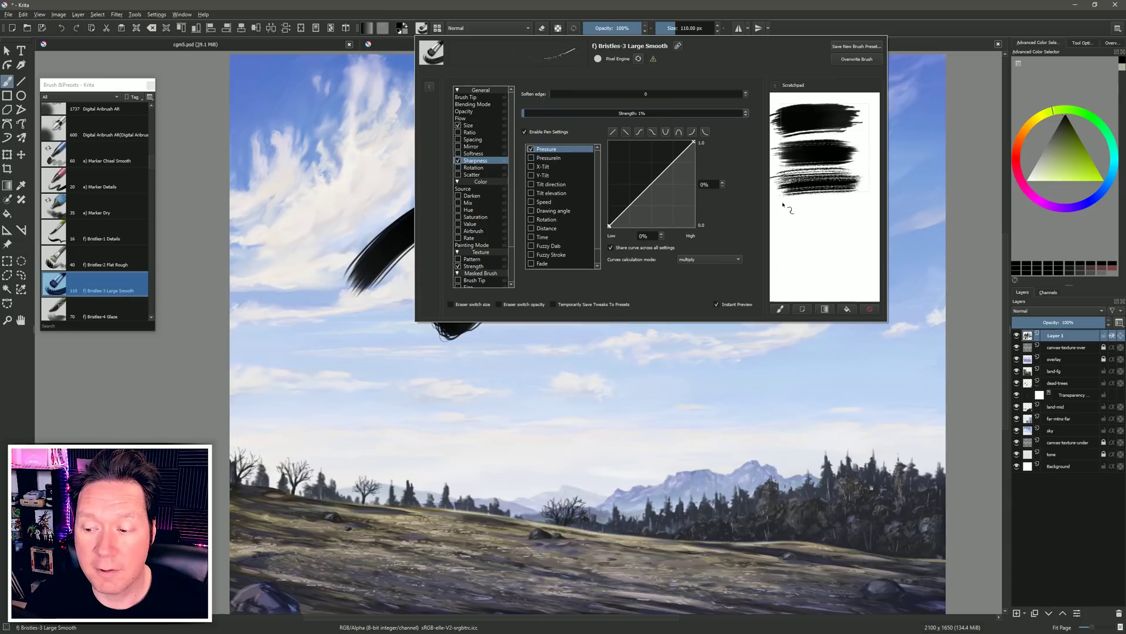
drag(850, 324, 1007, 324)
mouse_move(776, 218)
mouse_down()
mouse_move(873, 222)
mouse_move(872, 241)
mouse_up()
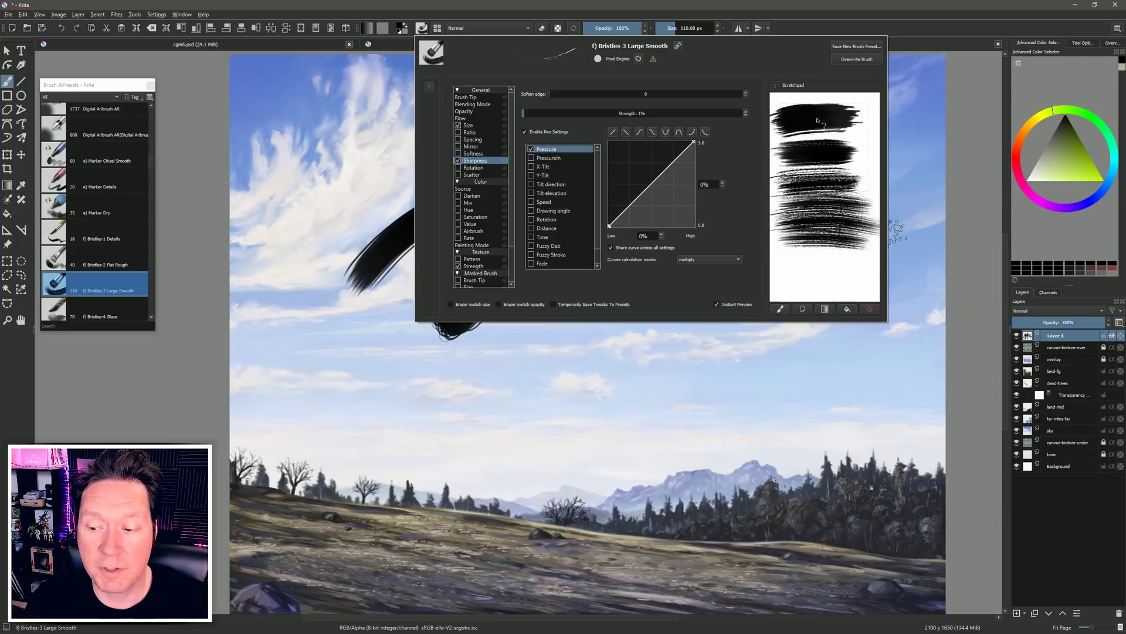
Paint zigzag, hatch and curved bristle strokes across the sky with the 1% sharpness brush, then reopen its settings.
click(911, 216)
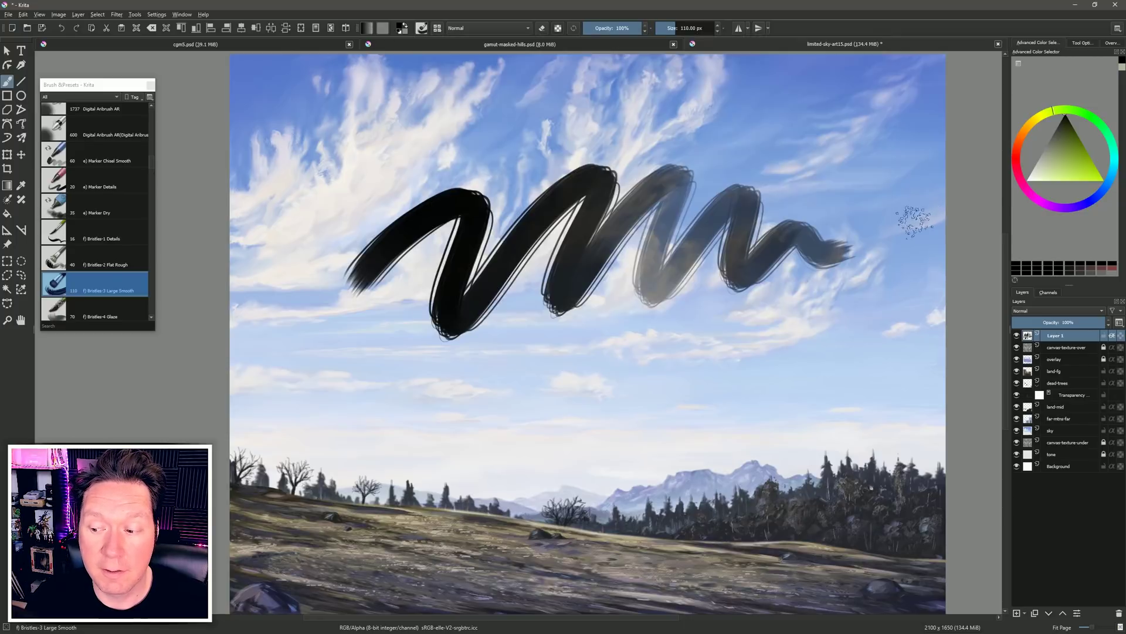
mouse_move(319, 211)
mouse_down()
mouse_move(502, 120)
mouse_move(622, 114)
mouse_move(871, 136)
mouse_up()
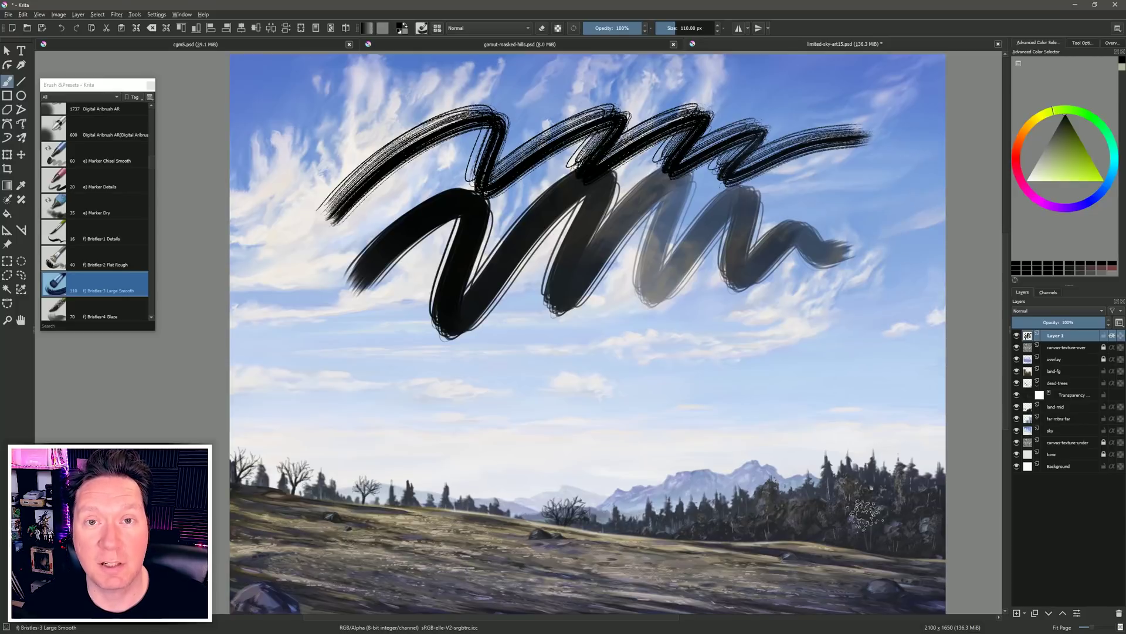
mouse_move(565, 394)
mouse_down()
mouse_move(575, 390)
mouse_move(585, 444)
mouse_move(537, 410)
mouse_move(605, 404)
mouse_up()
mouse_move(648, 437)
mouse_down()
mouse_move(755, 344)
mouse_move(673, 436)
mouse_move(804, 331)
mouse_up()
drag(690, 414, 815, 326)
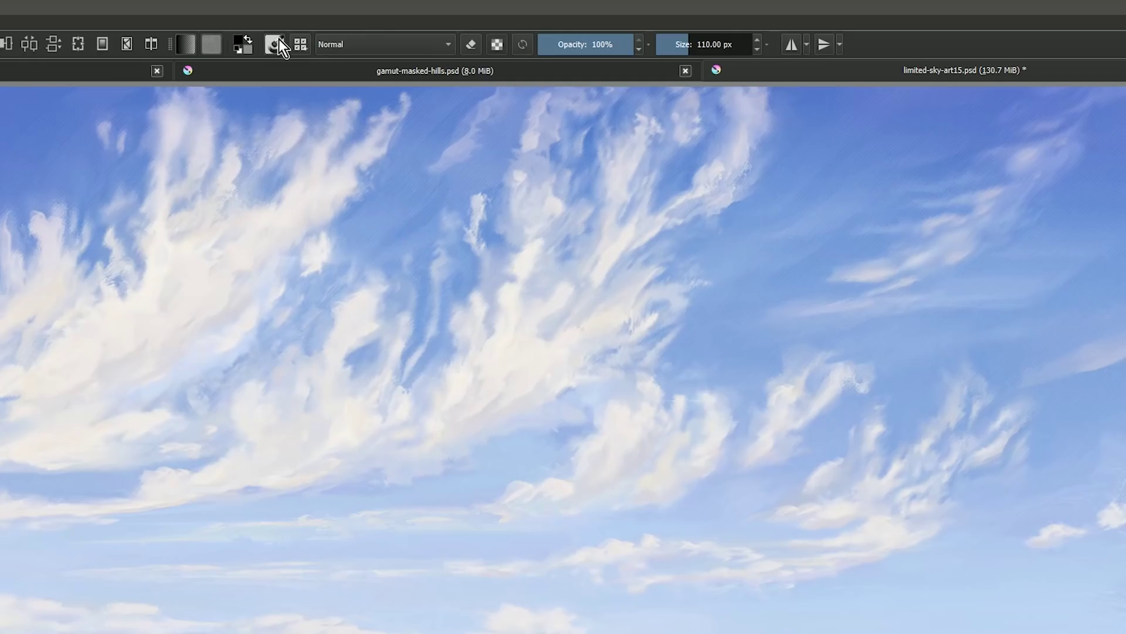
click(275, 43)
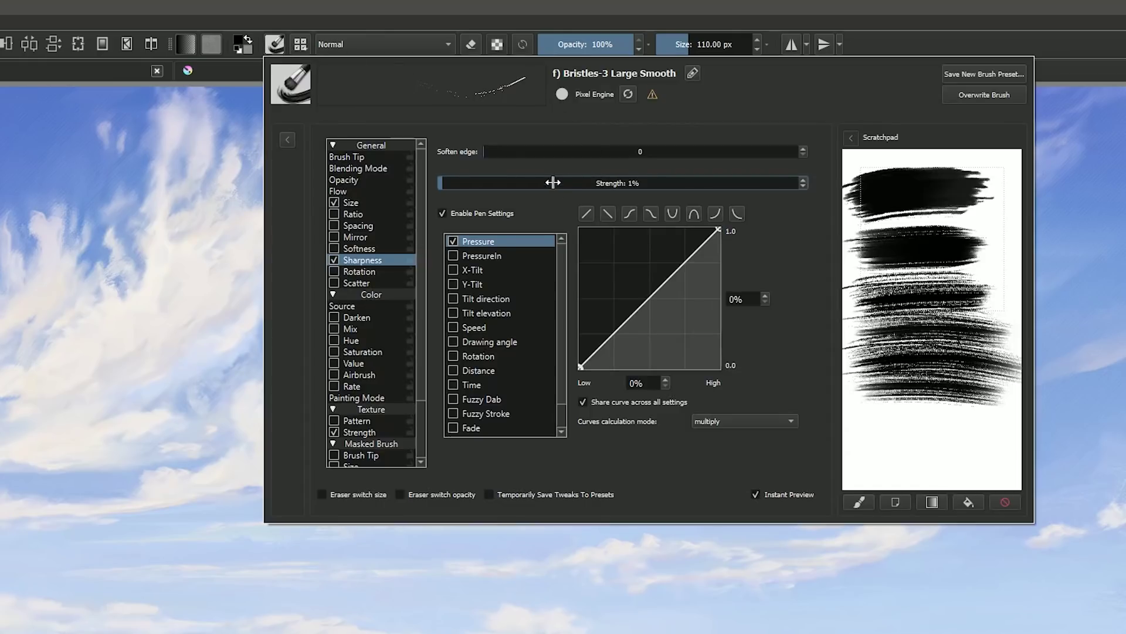
Raise sharpness strength to 7%, test strokes on a cleared scratchpad, then set it to 15%.
drag(452, 184, 468, 188)
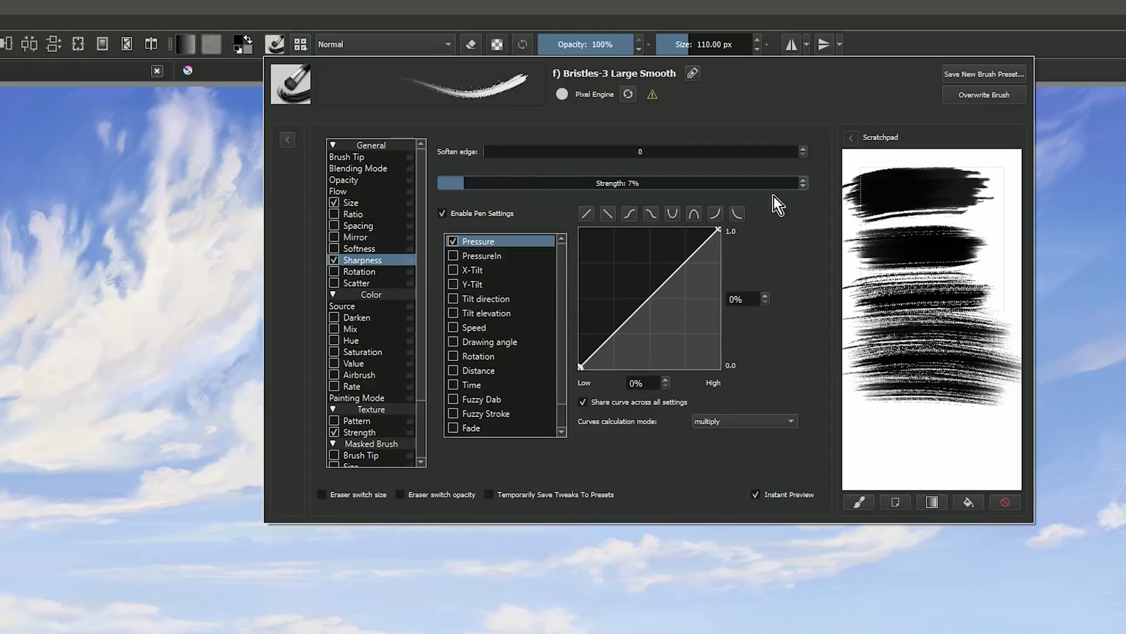
click(1005, 502)
mouse_move(895, 213)
mouse_down()
mouse_move(925, 205)
mouse_move(1018, 209)
mouse_up()
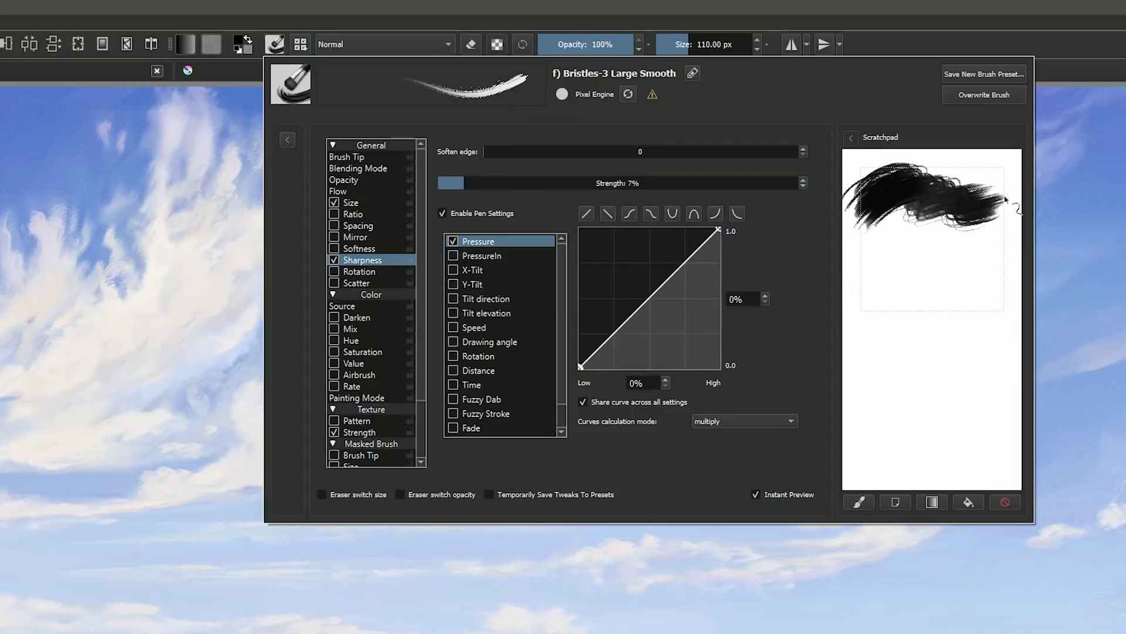
drag(486, 152, 572, 151)
mouse_move(848, 259)
mouse_down()
mouse_move(908, 251)
mouse_move(899, 296)
mouse_move(968, 262)
mouse_move(1015, 276)
mouse_up()
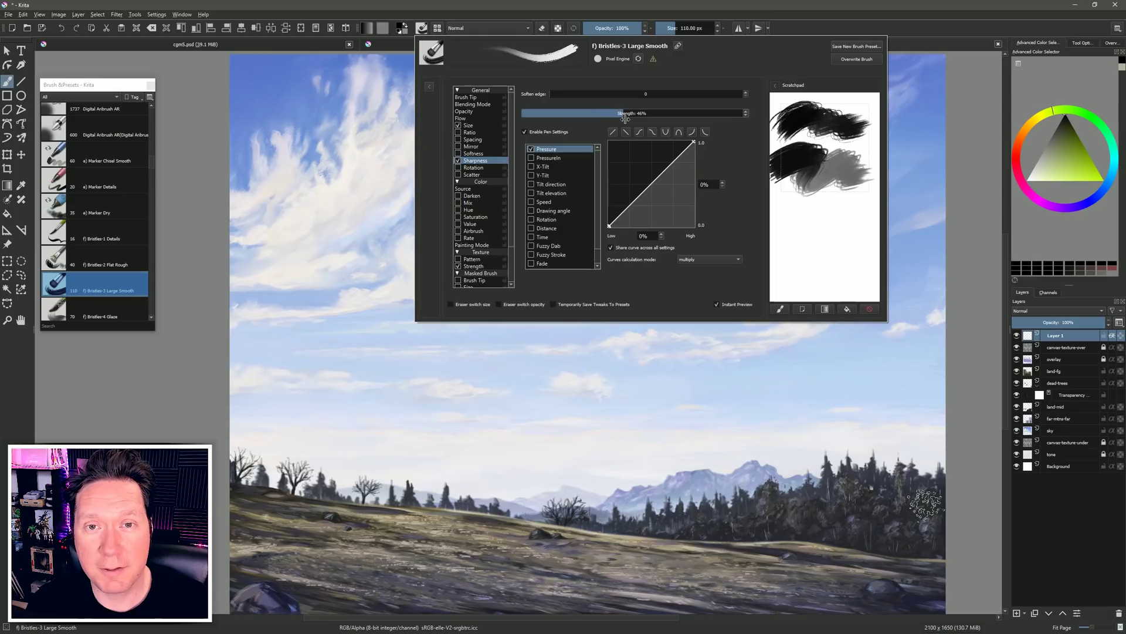
mouse_move(651, 117)
mouse_down()
mouse_move(546, 118)
mouse_move(557, 95)
mouse_move(631, 97)
mouse_move(631, 108)
mouse_up()
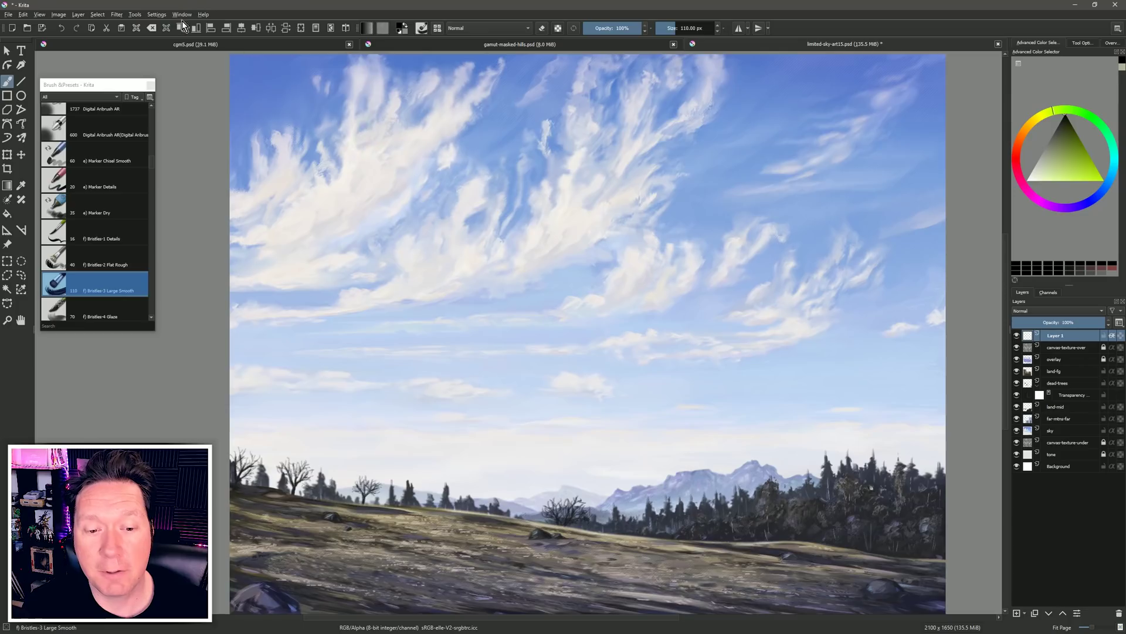
Add the Artistic Color Selector docker from Settings > Dockers.
click(157, 14)
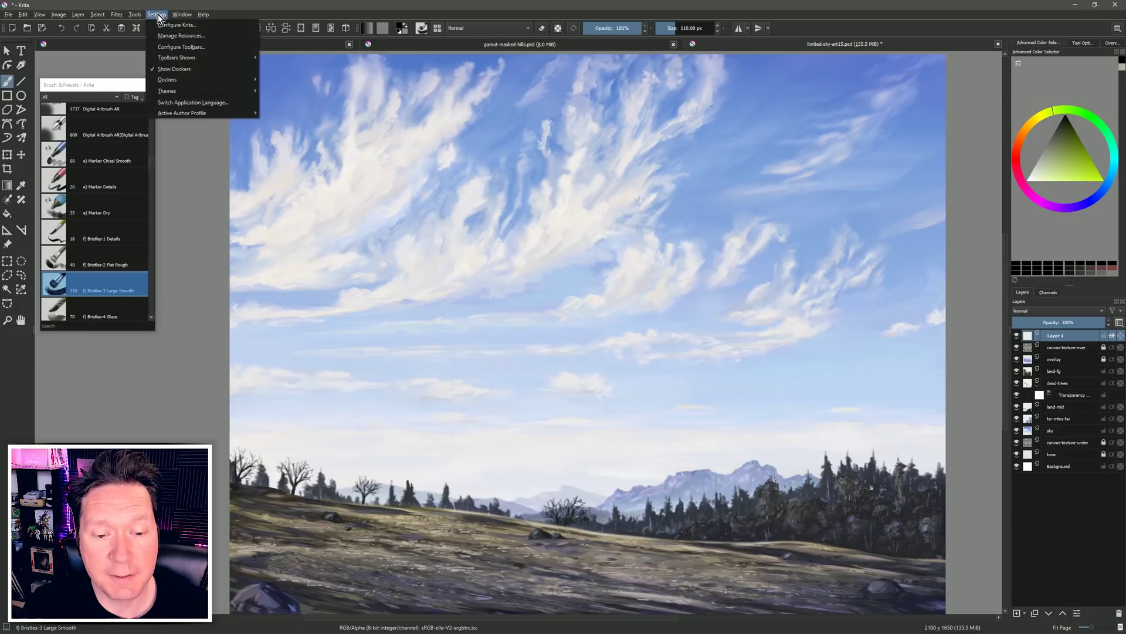
mouse_move(185, 81)
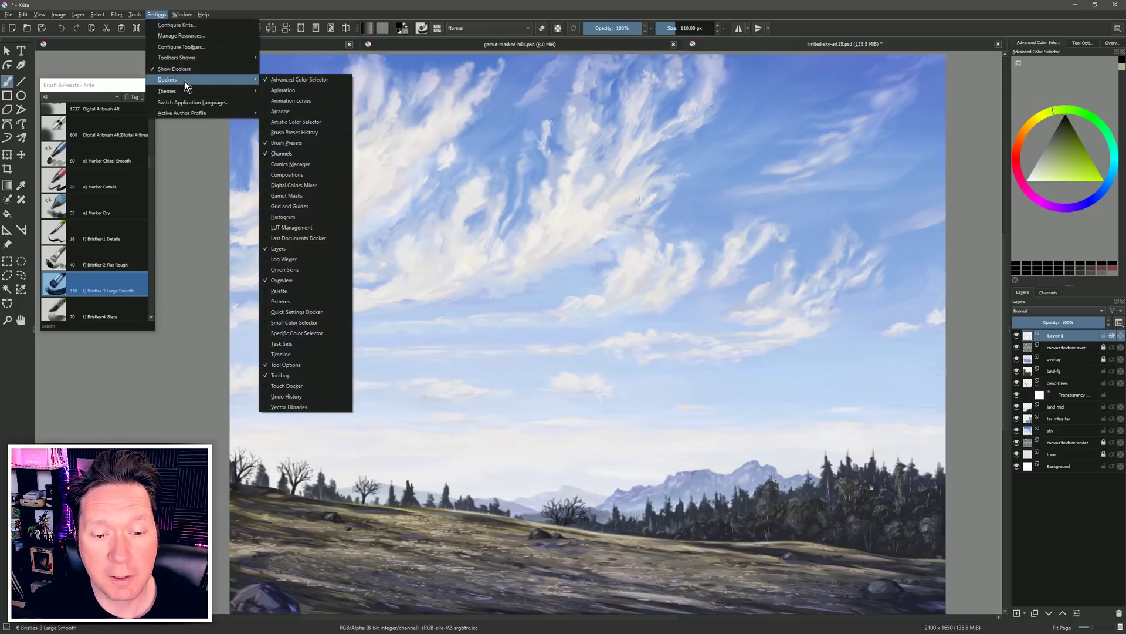
click(313, 122)
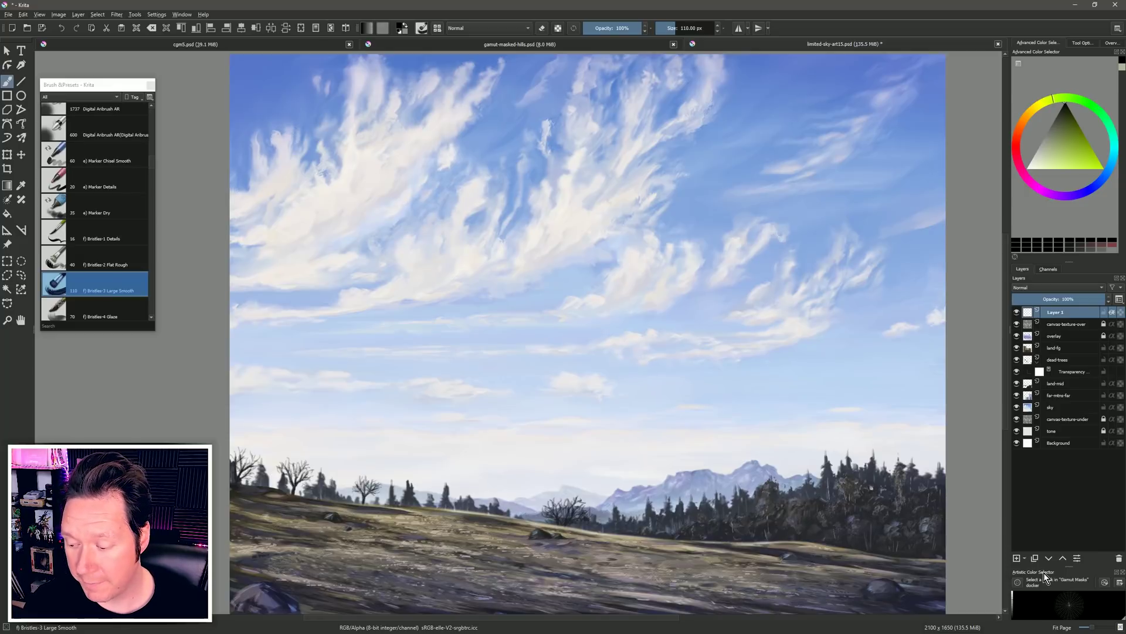
Float the colour selector over the sky, enlarge it, and pick a mid grey value.
drag(1044, 572, 1009, 578)
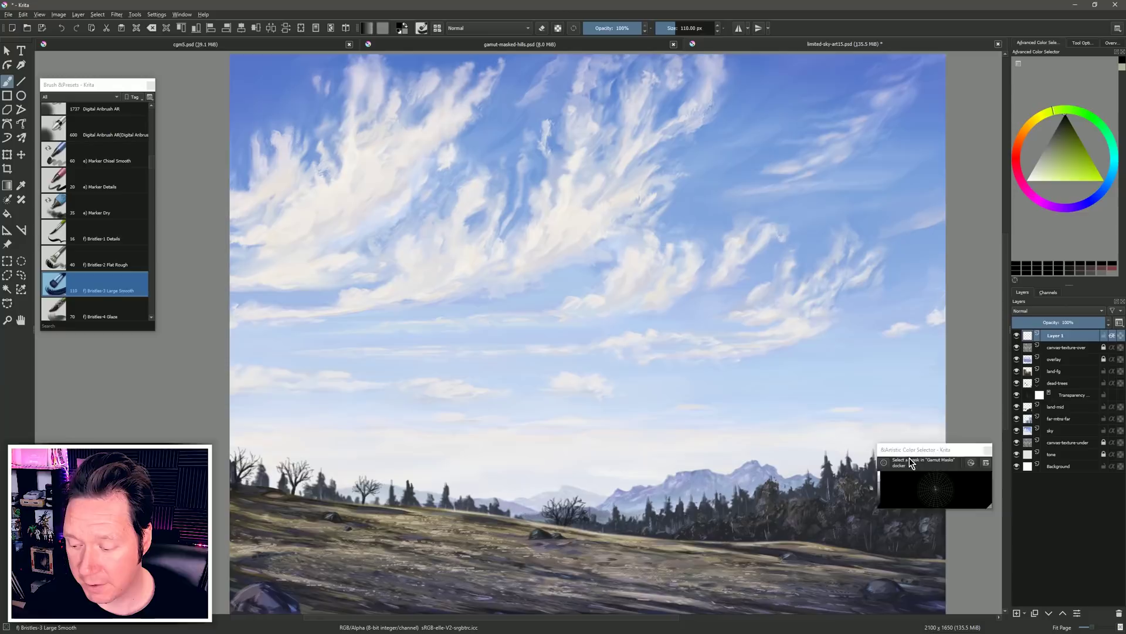
drag(911, 461, 794, 152)
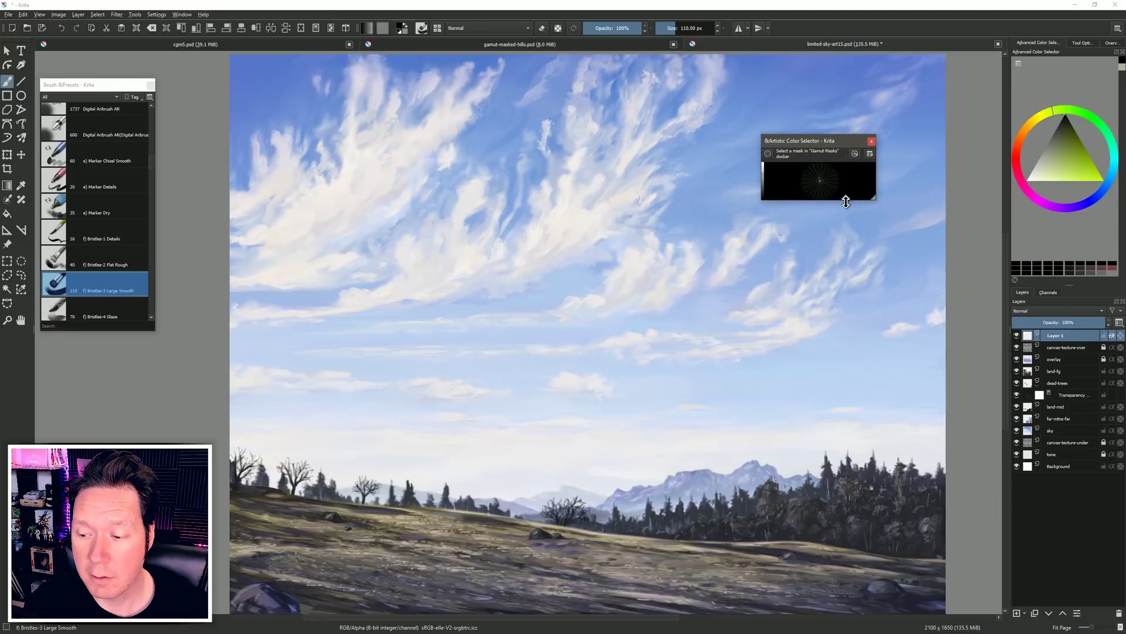
drag(846, 202, 845, 339)
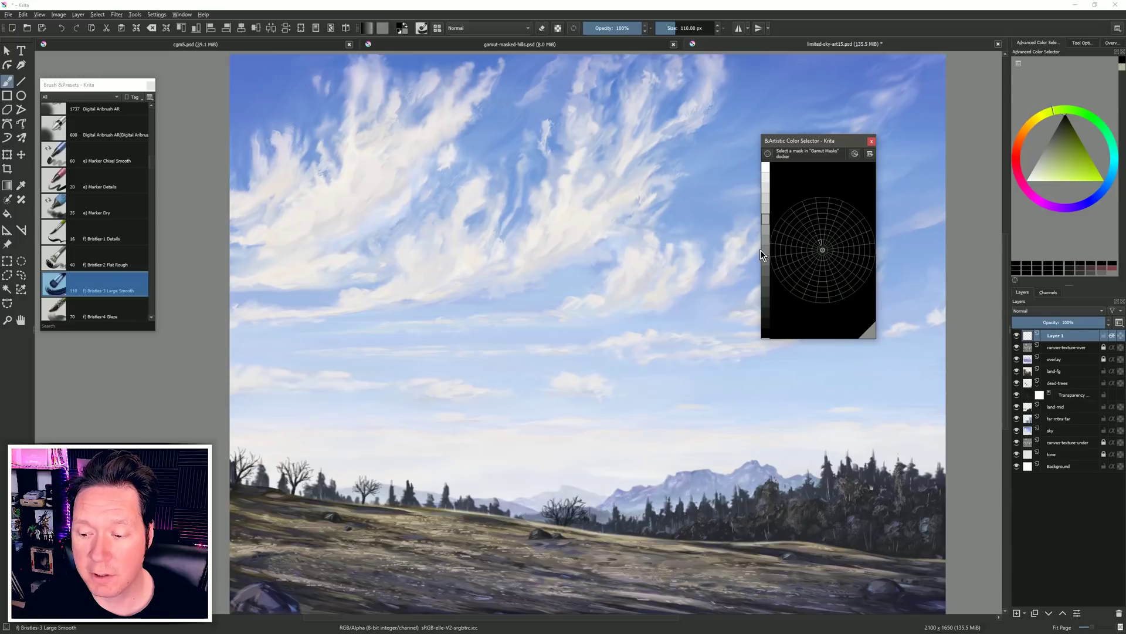
click(762, 250)
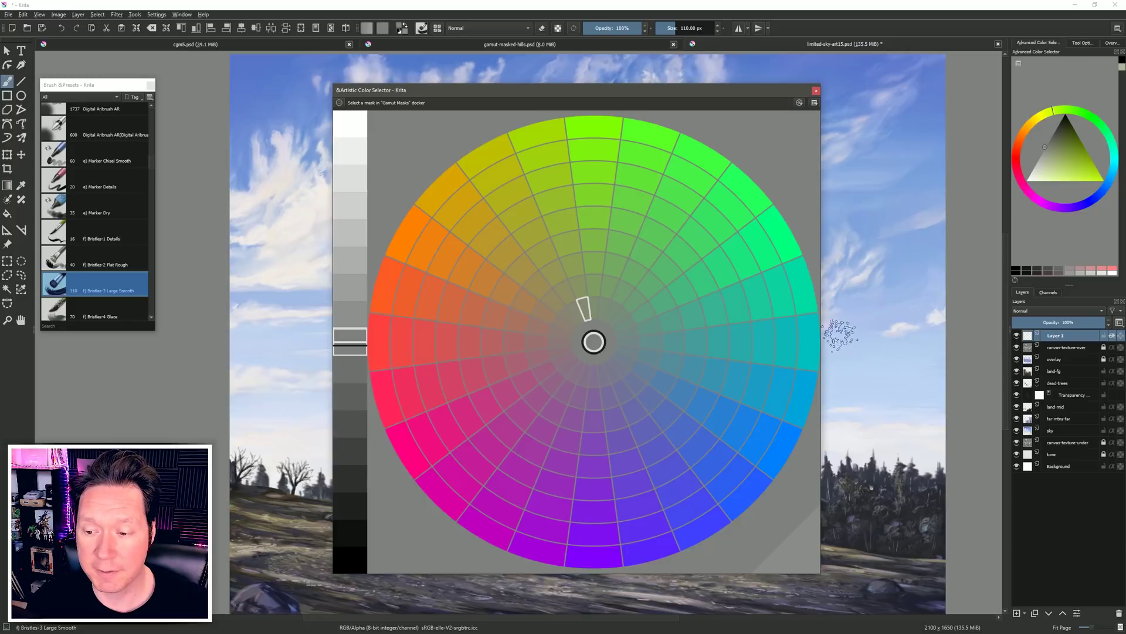
Try the white, light and darker value swatches on the wheel, ending back on white.
click(800, 103)
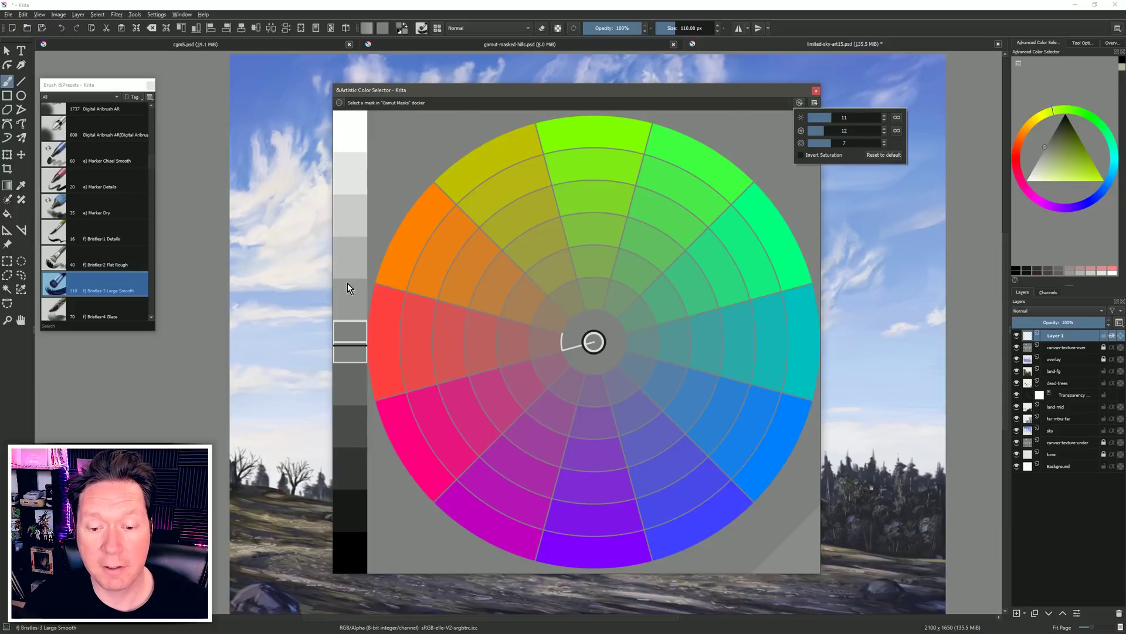
click(353, 132)
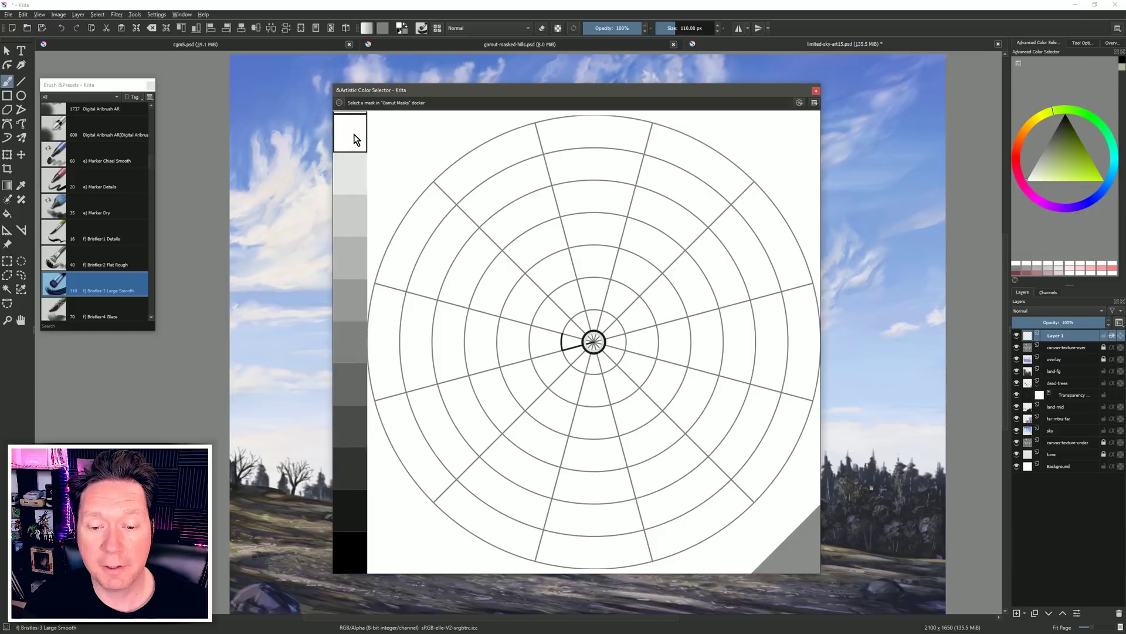
click(353, 171)
drag(353, 210, 349, 553)
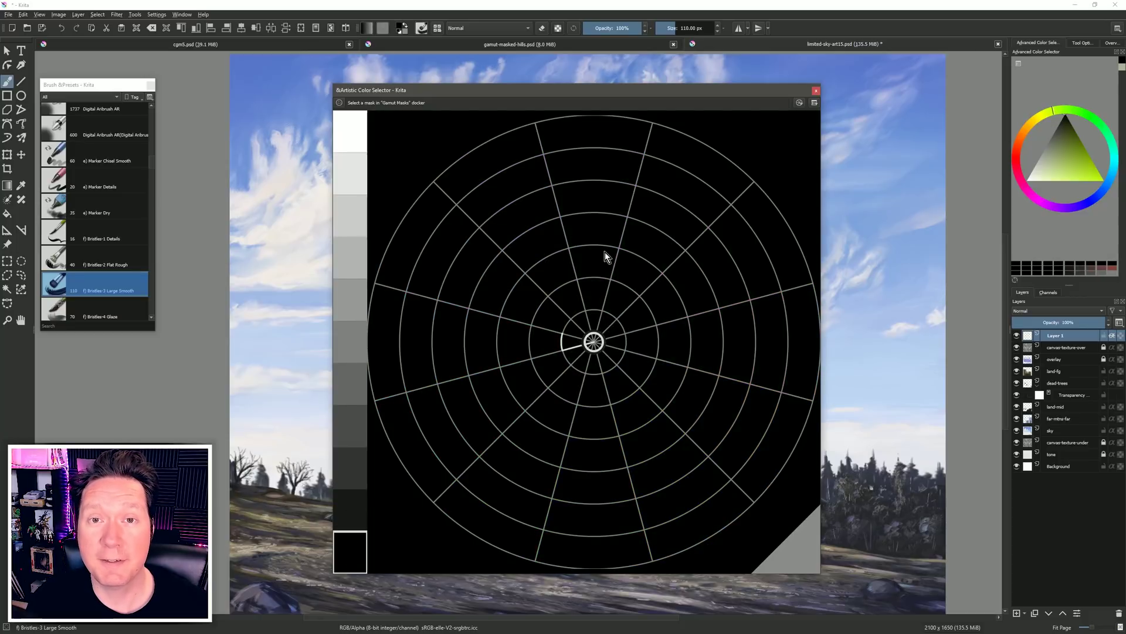
click(354, 135)
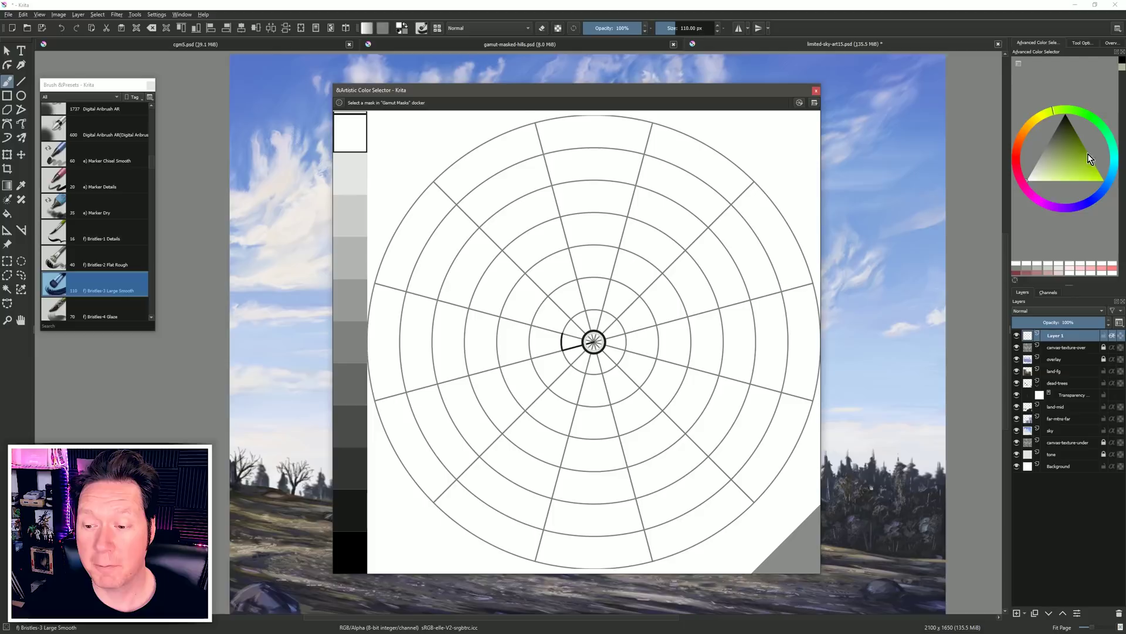
Pick lime in the Advanced Color Selector and raise the wheel's hue segments to 29.
drag(1090, 169, 1111, 195)
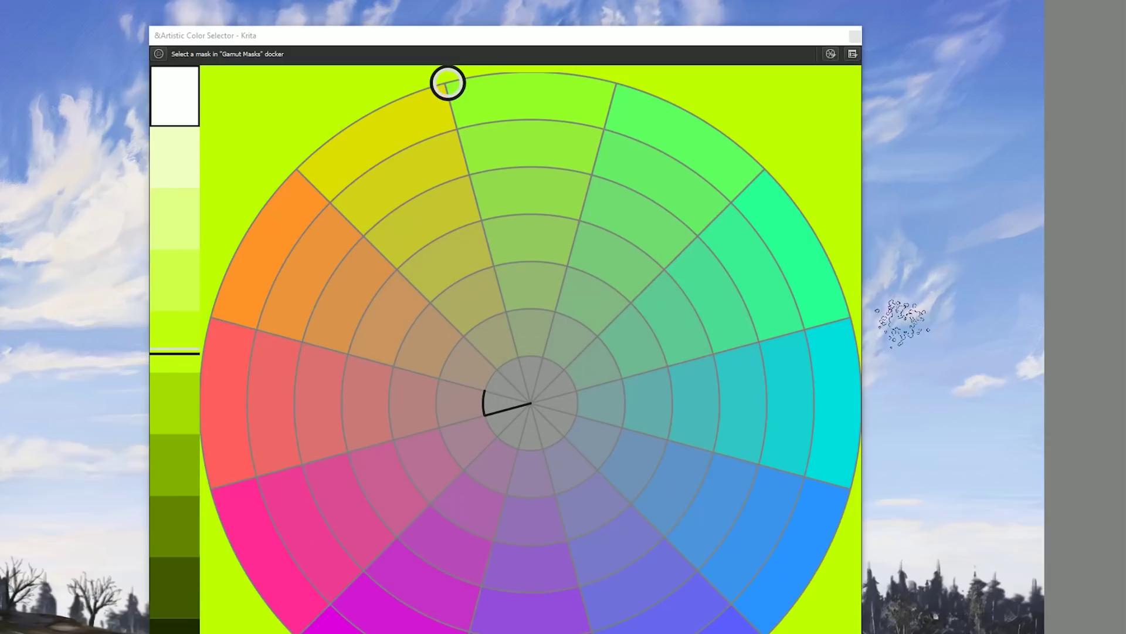
click(832, 54)
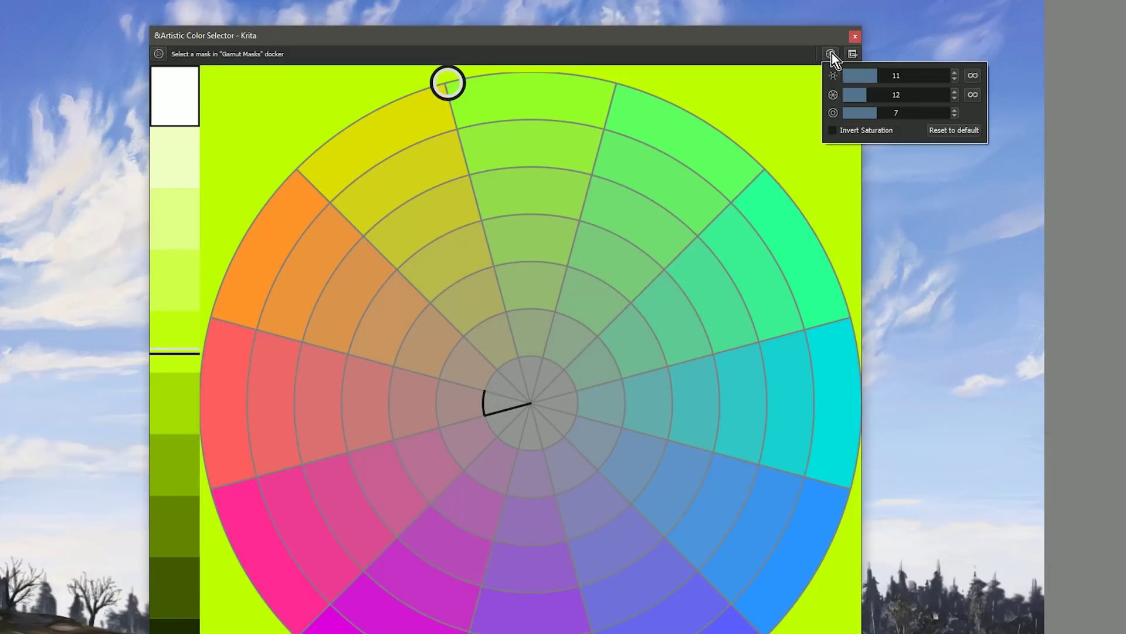
drag(867, 94, 905, 96)
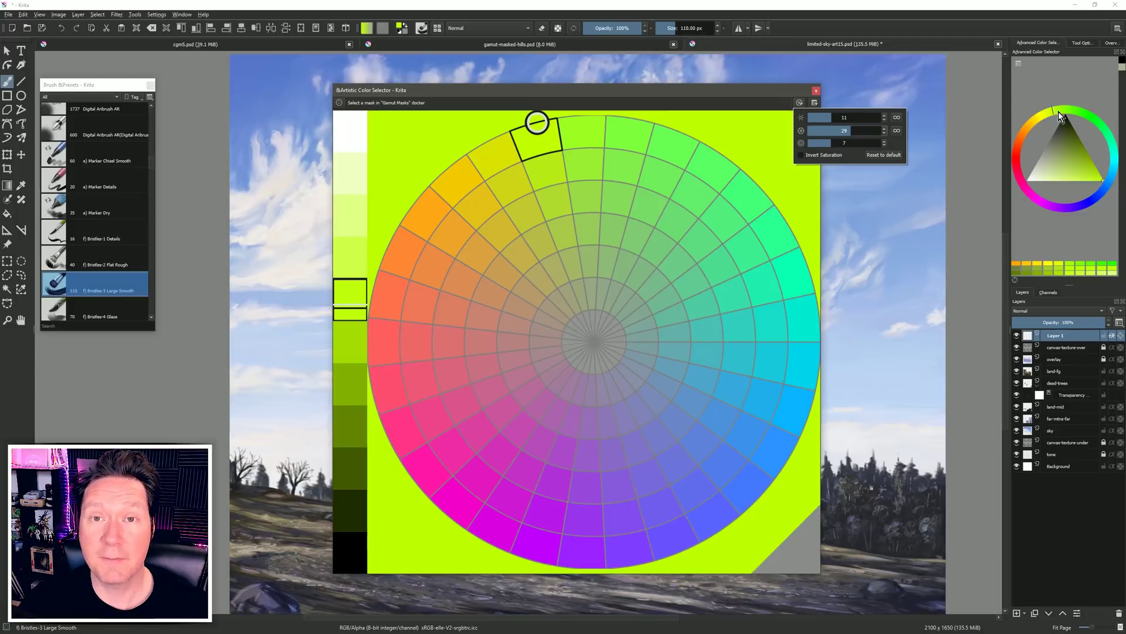
Shift the current colour from yellow-green to green and dark grey, then step down the value levels.
drag(1058, 111, 1022, 143)
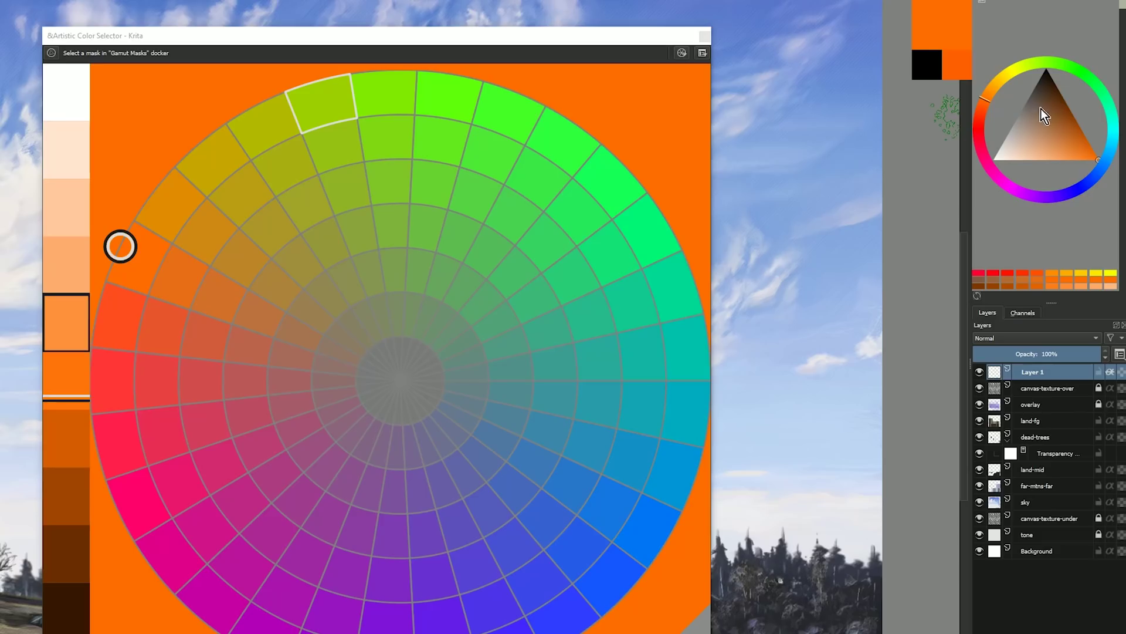
drag(1042, 109, 1013, 102)
drag(71, 87, 64, 207)
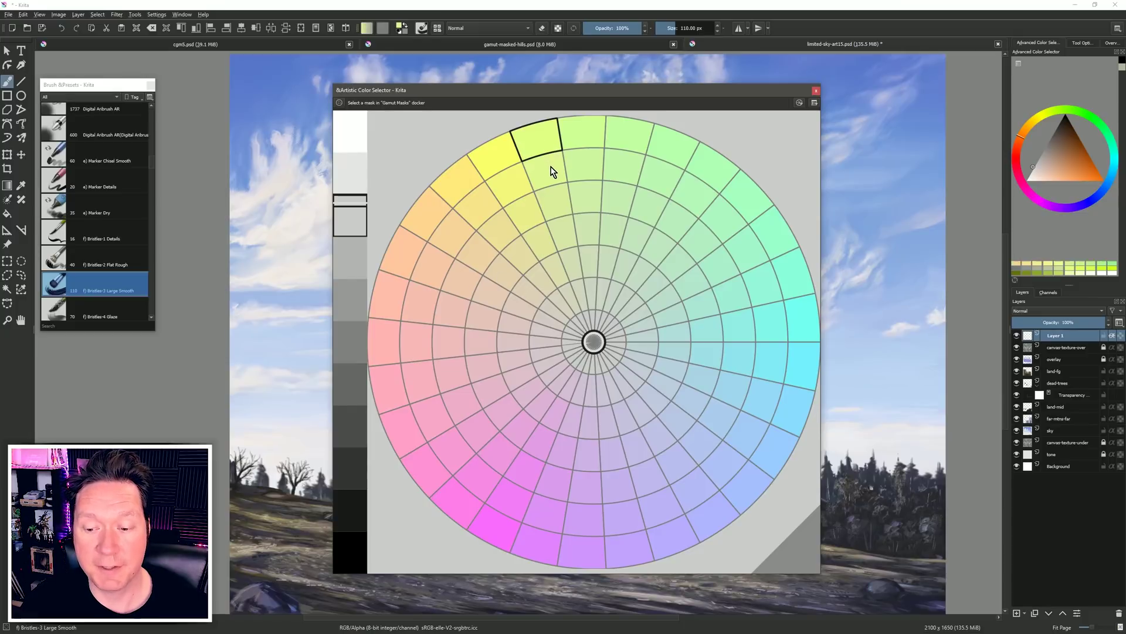
Try neighbouring yellow-green cells on the artistic wheel, settling on the outermost one.
click(541, 157)
click(553, 198)
click(566, 233)
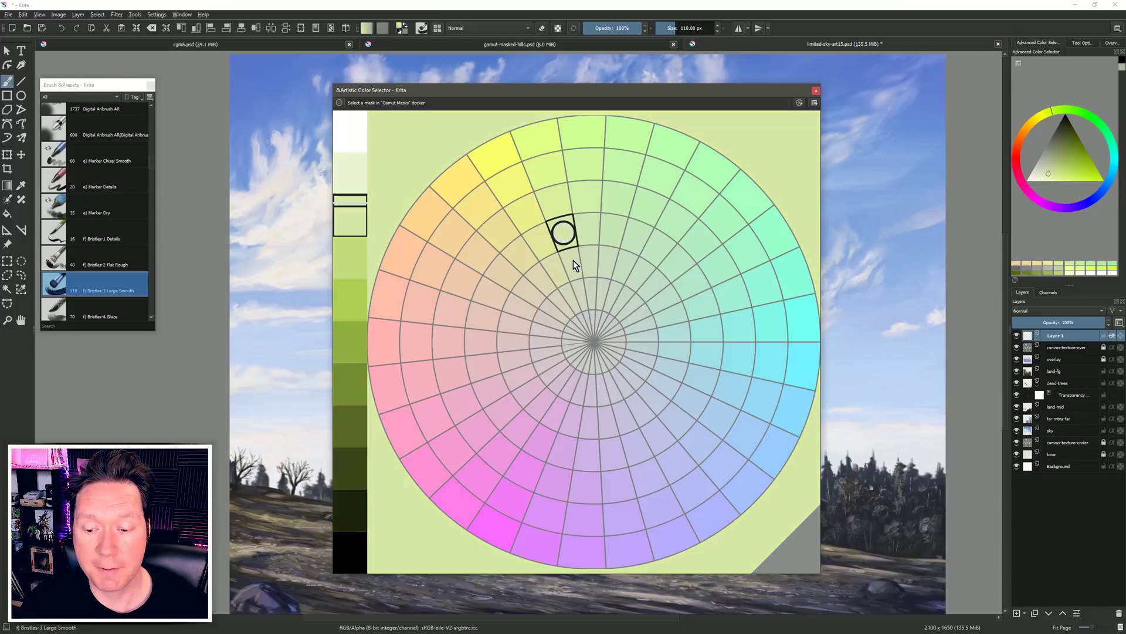
click(573, 260)
click(568, 231)
click(547, 169)
click(547, 145)
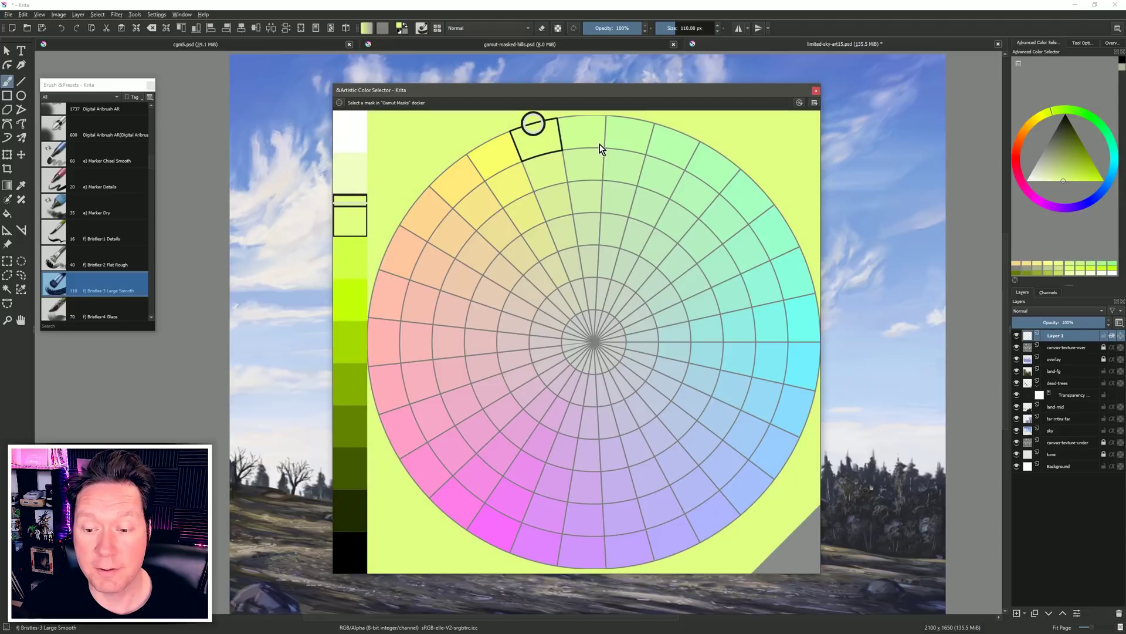
Step the value one level darker with K and pick inner cells down to a muted olive green.
key(k)
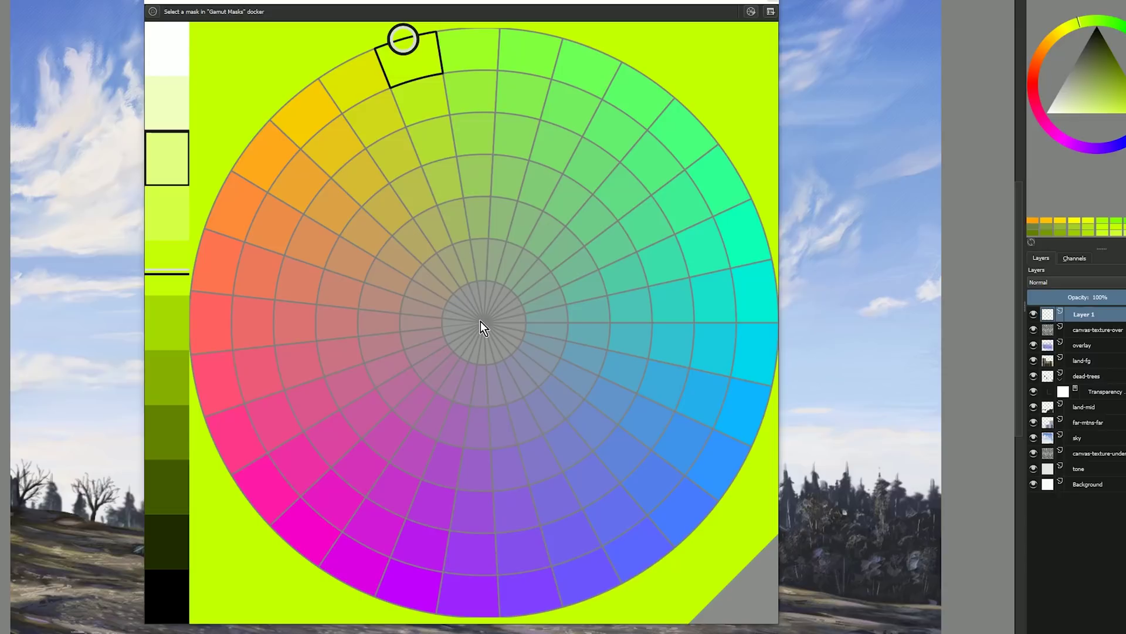
click(422, 99)
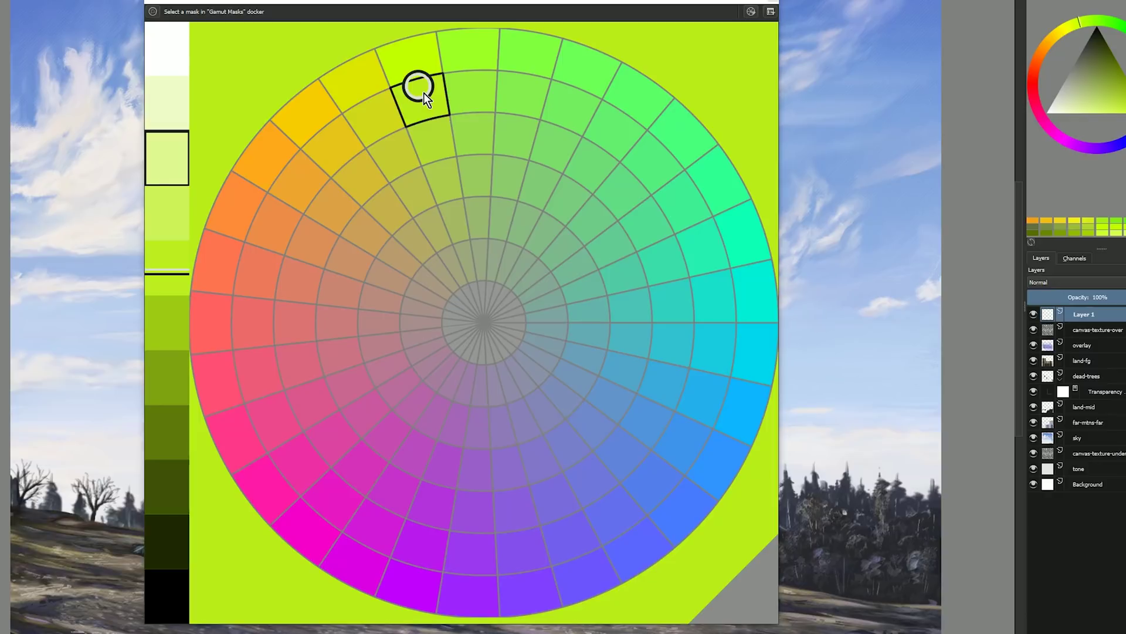
click(435, 141)
click(454, 194)
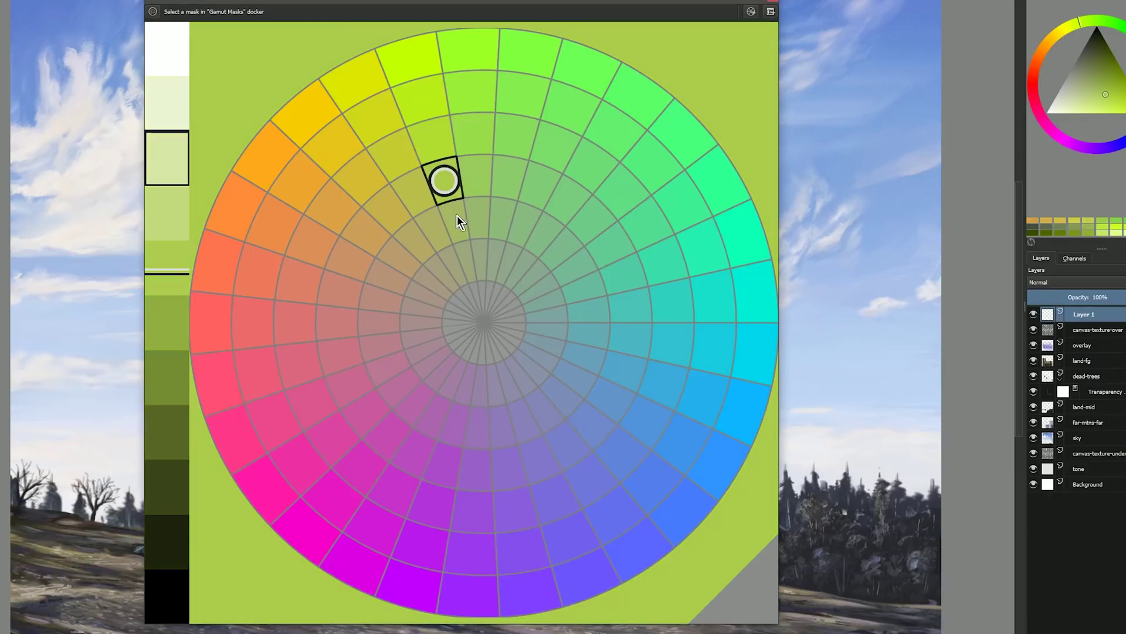
click(457, 216)
click(467, 252)
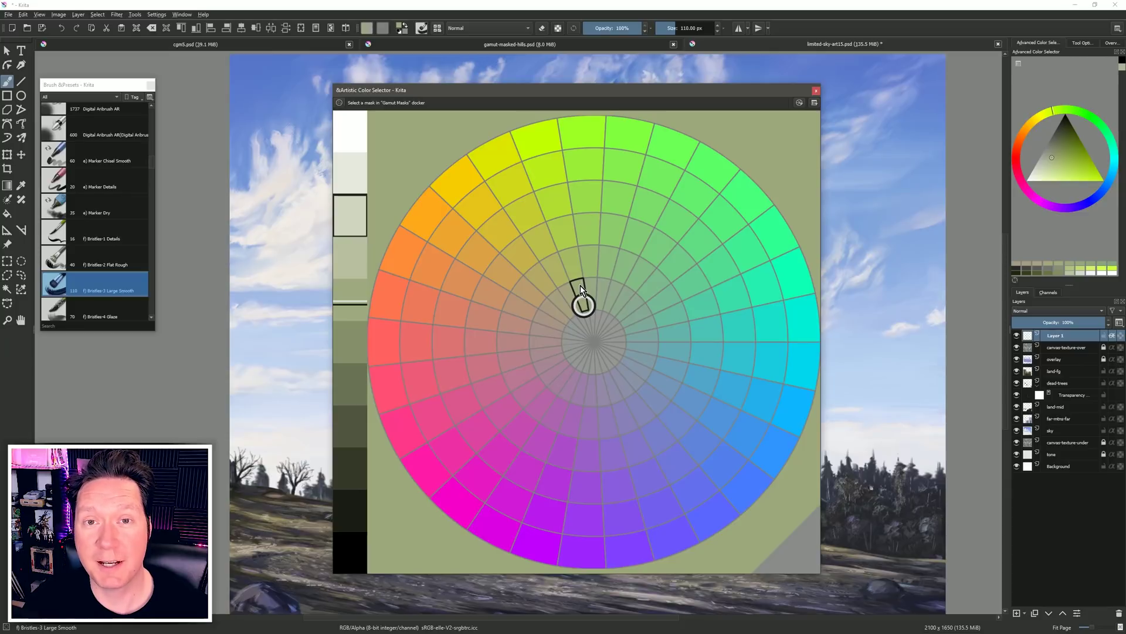
Try HSL, HSV and HSY before returning the wheel to HSI, and change its ring count to 6.
click(815, 103)
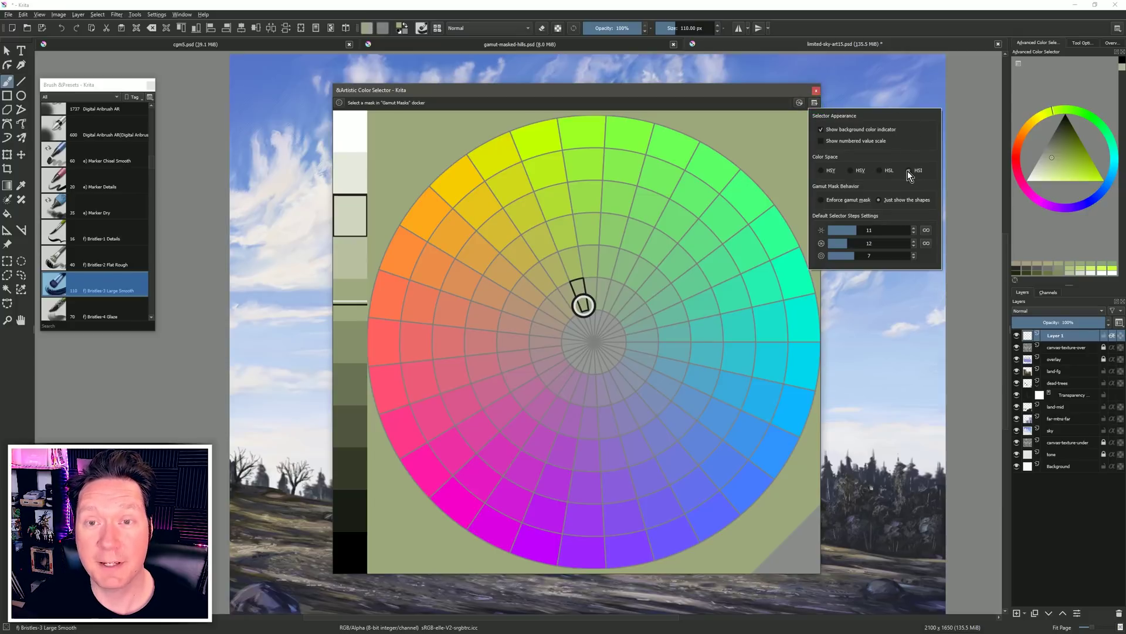
click(880, 170)
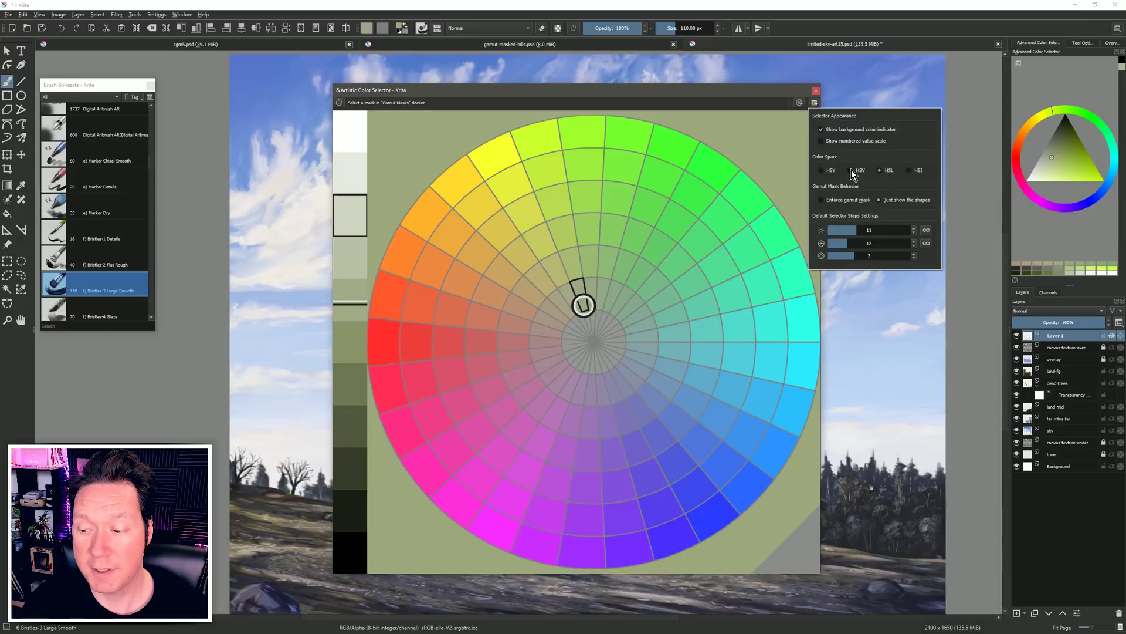
click(851, 171)
click(822, 171)
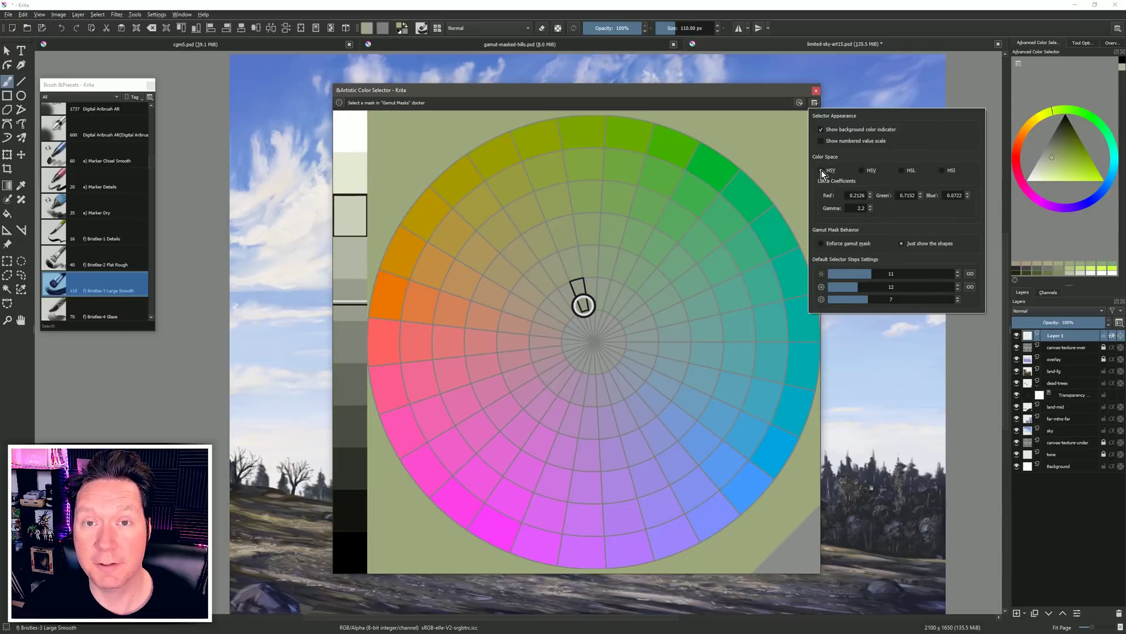
click(941, 171)
click(799, 103)
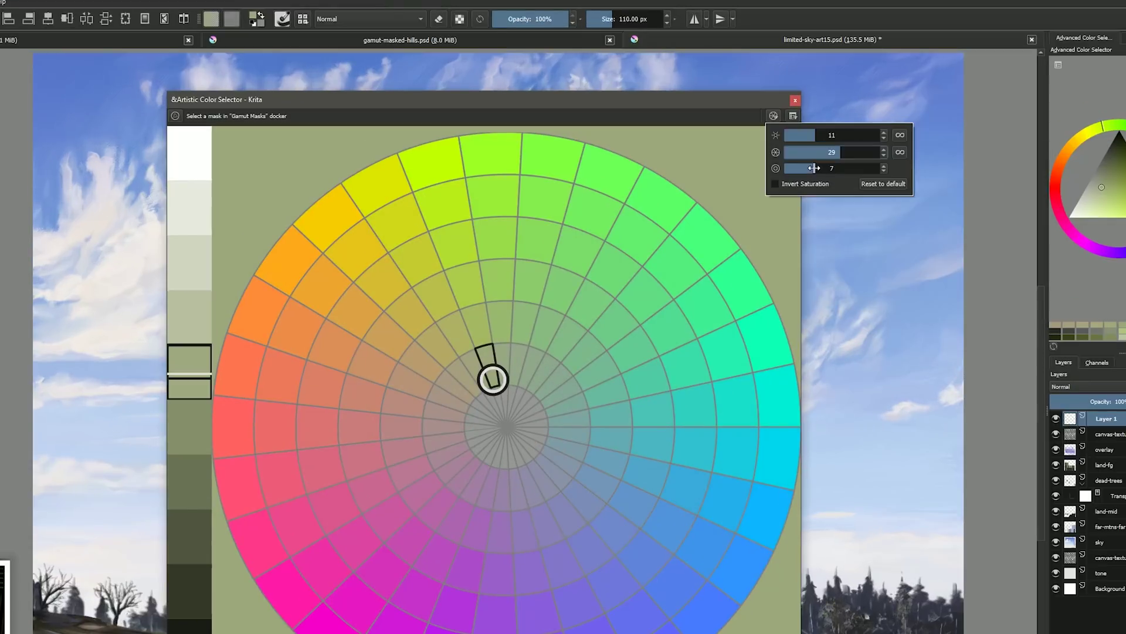
drag(831, 142, 809, 170)
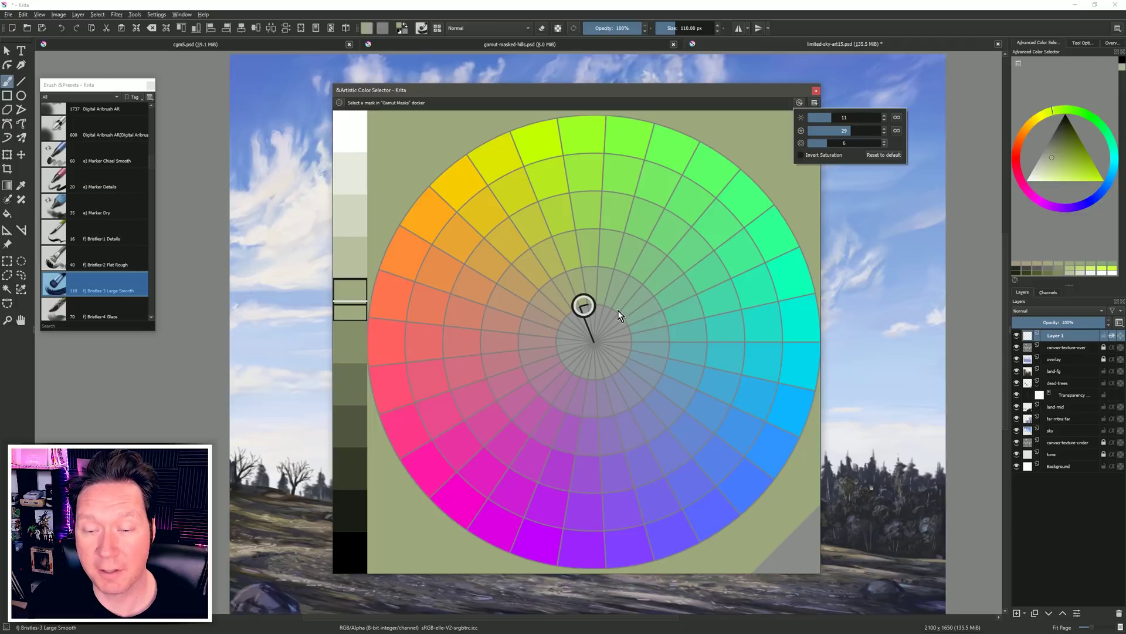
Show the Gamut Masks docker from Settings > Dockers and float it beside the Artistic Color Selector.
click(156, 14)
mouse_move(185, 82)
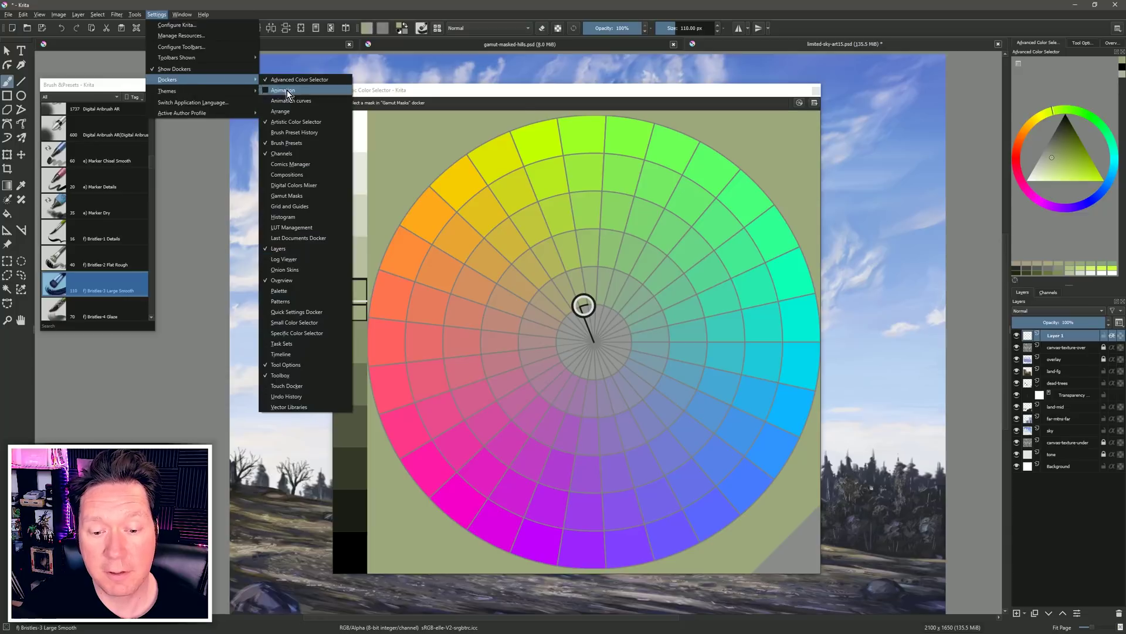
click(302, 195)
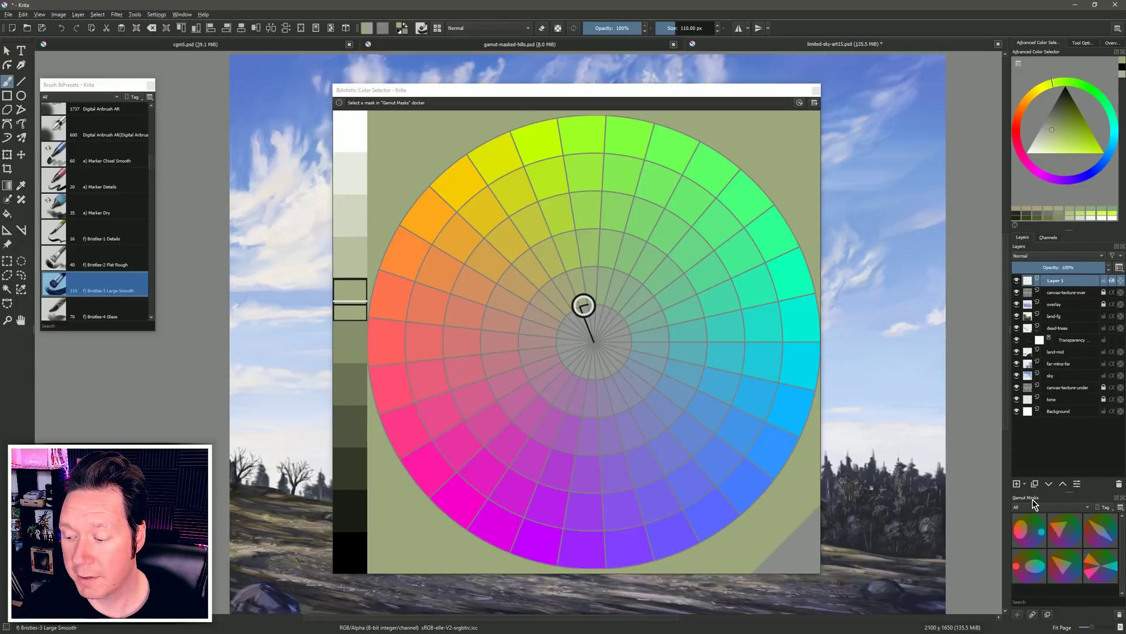
drag(1033, 500, 878, 107)
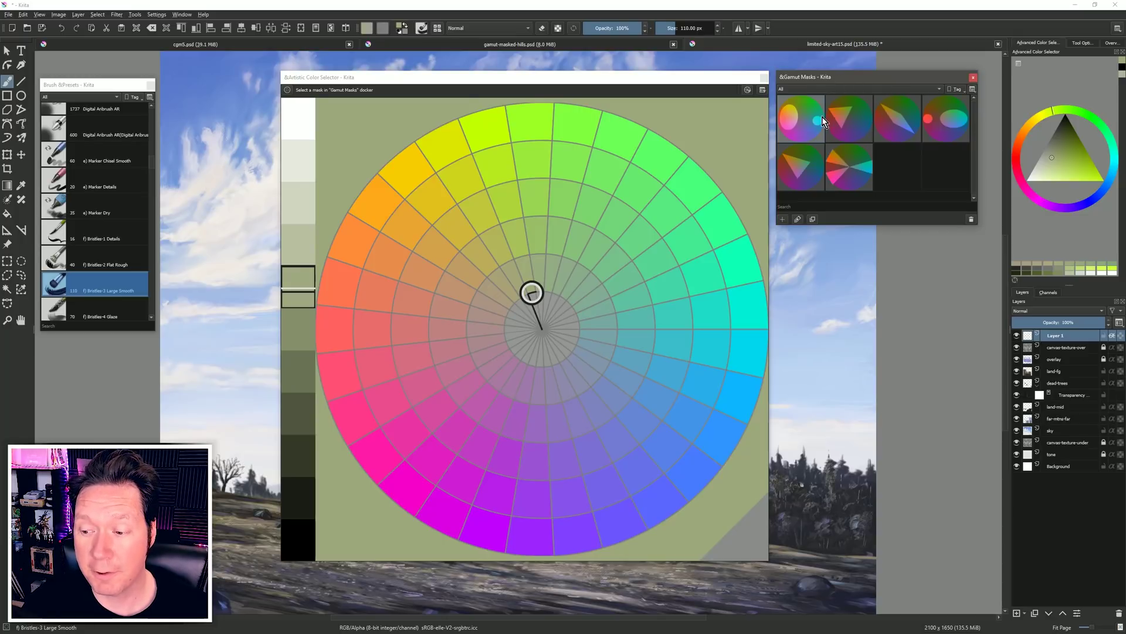
Apply the triangle gamut mask, rotate it, and pick a yellow-green colour inside it.
click(850, 116)
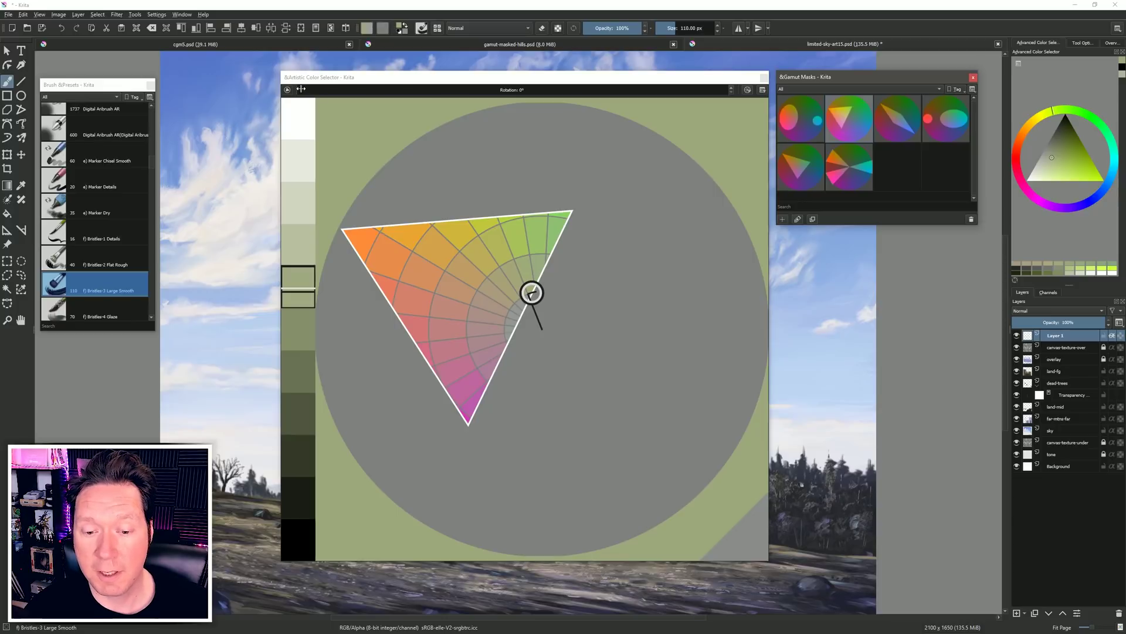
drag(301, 89, 340, 108)
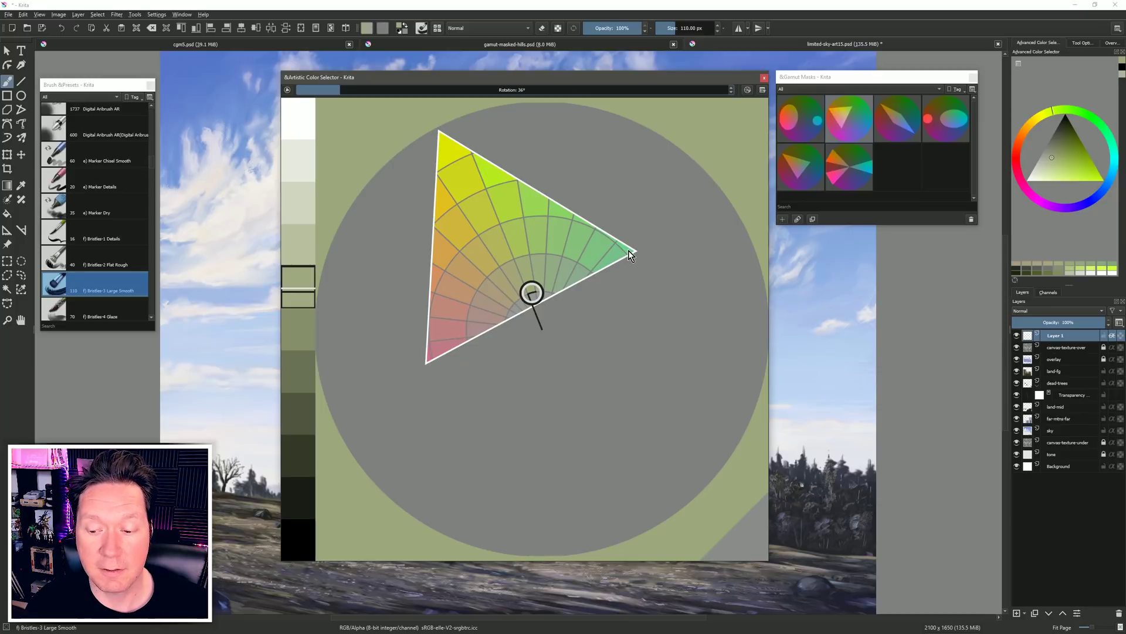
click(517, 237)
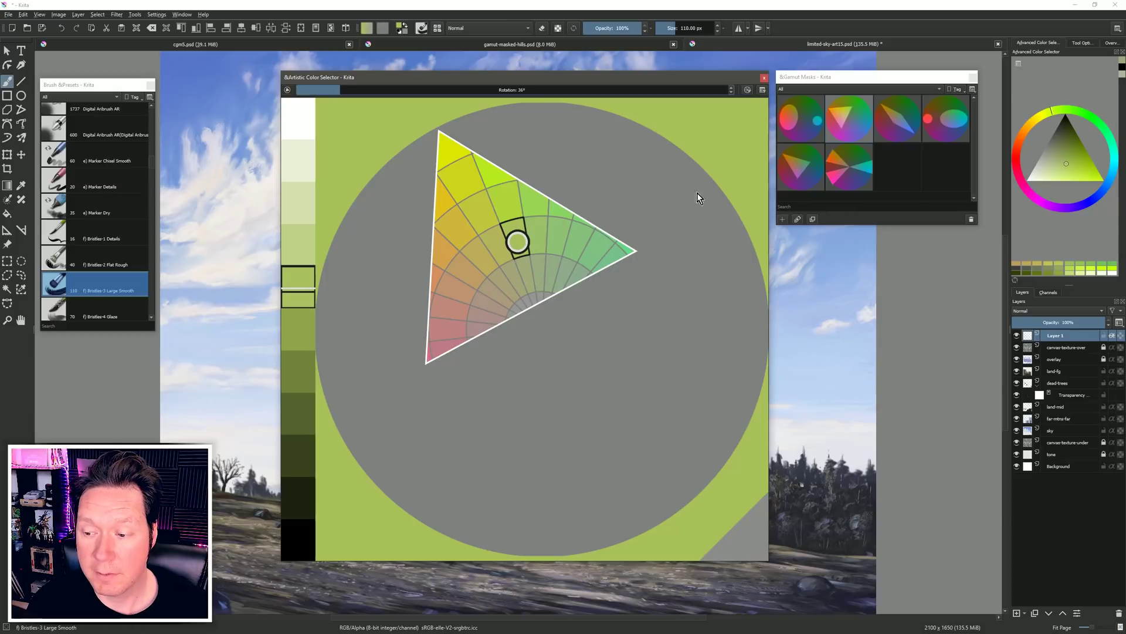
Switch to the diamond gamut mask rotated to 69° and shrink the colour selector window.
click(895, 119)
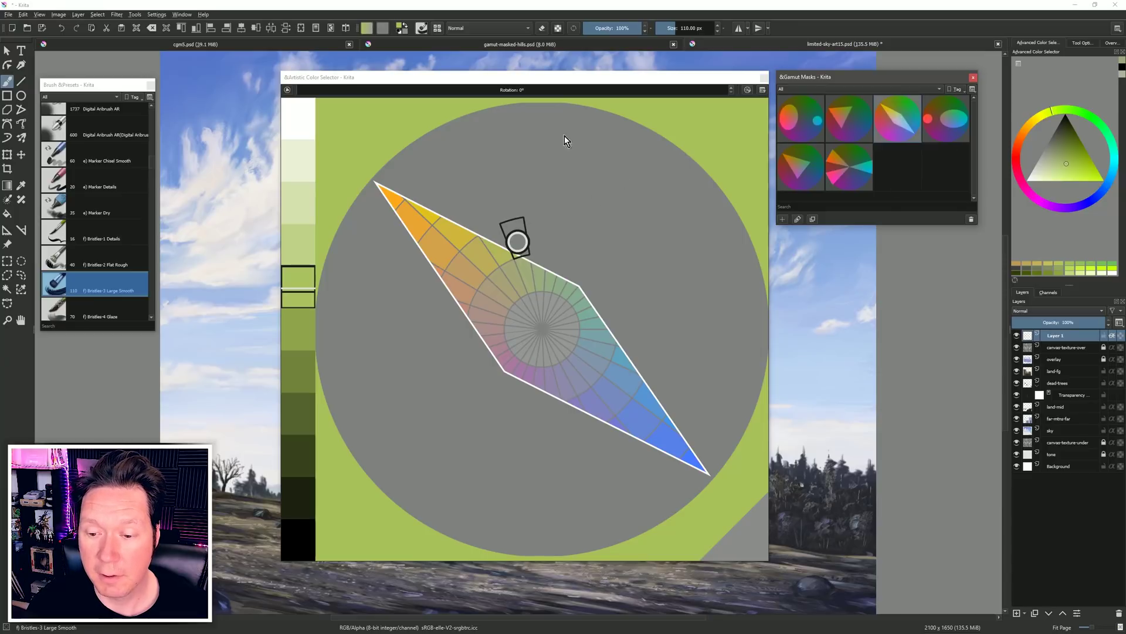
drag(311, 89, 382, 93)
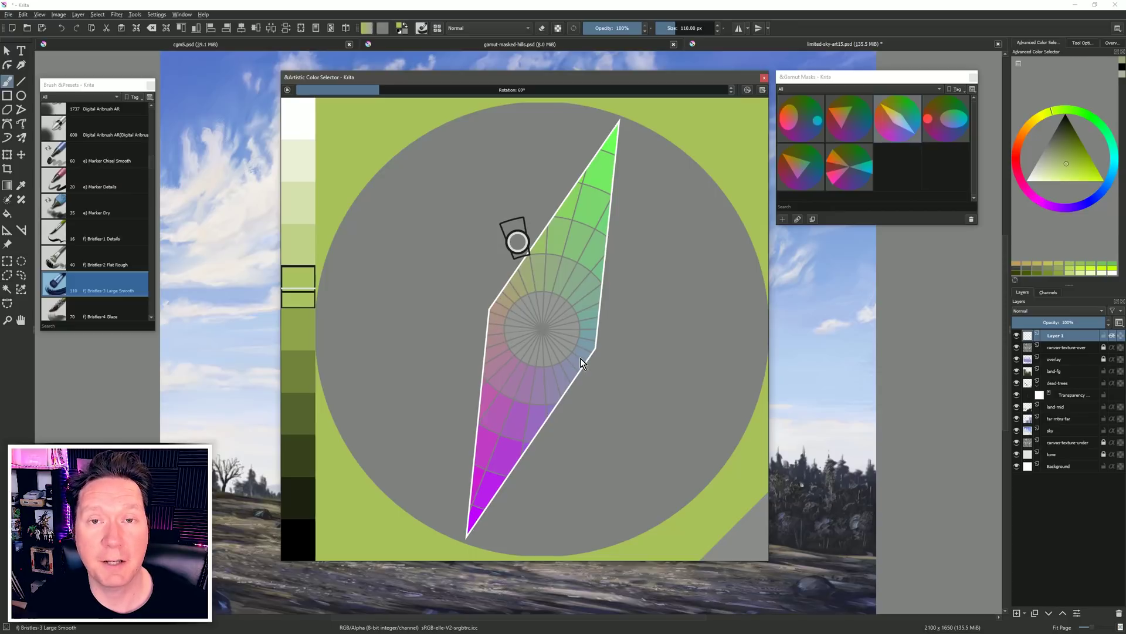
drag(281, 561, 512, 312)
Move the selector off the painting, zoom out to the whole hills painting, and rotate the diamond mask to 57°.
drag(587, 83, 814, 242)
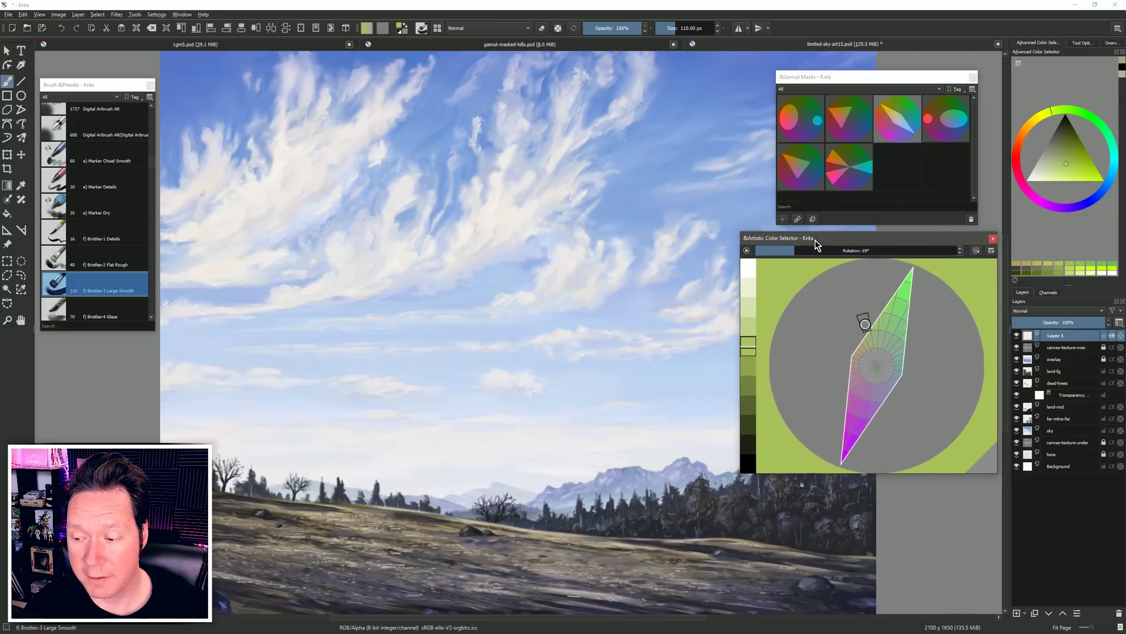
key(minus)
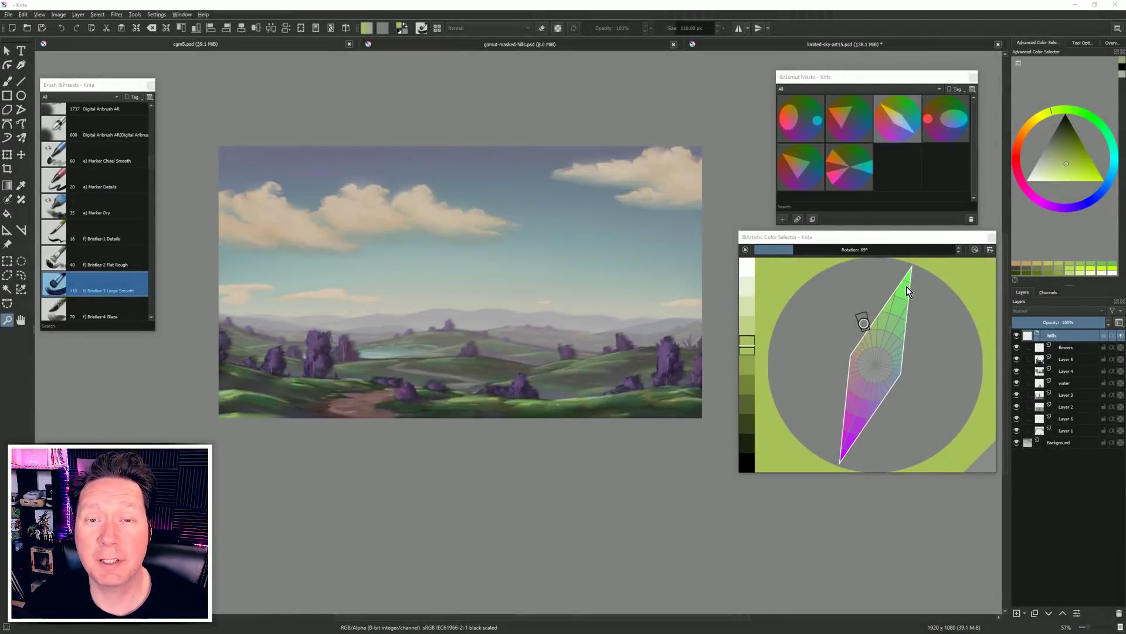
drag(792, 250, 783, 249)
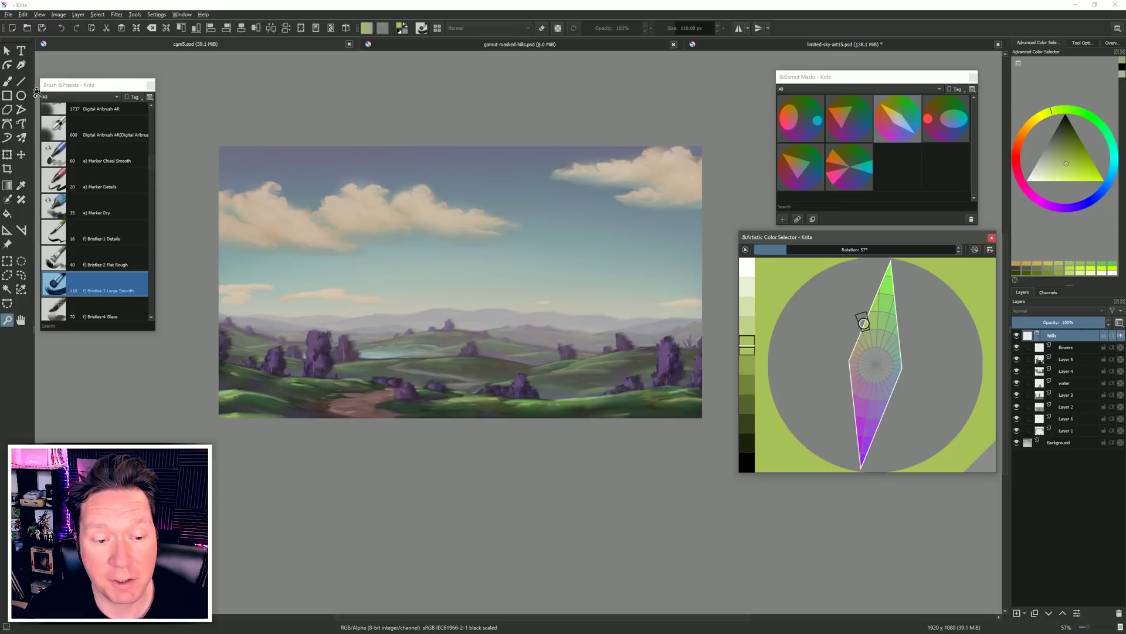
Set a selector wheel option to 4, then sample the sky, purple hills, path and beige cloud colours.
key(p)
click(975, 249)
mouse_move(1004, 289)
mouse_down()
mouse_move(996, 291)
mouse_move(1011, 290)
mouse_up()
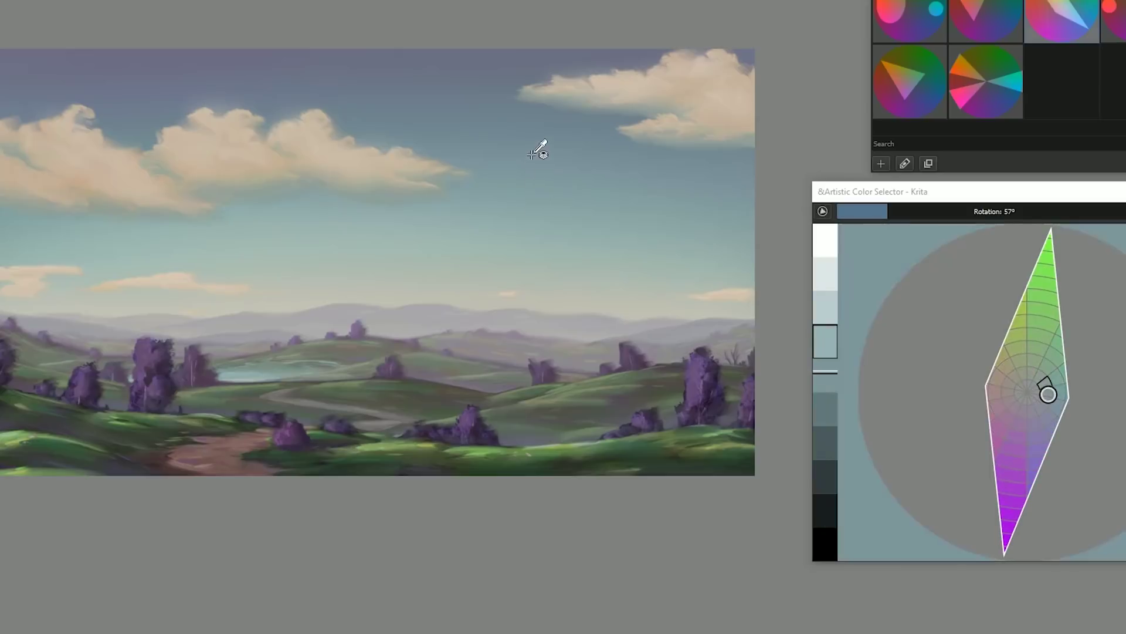
drag(564, 212, 613, 235)
drag(614, 190, 209, 455)
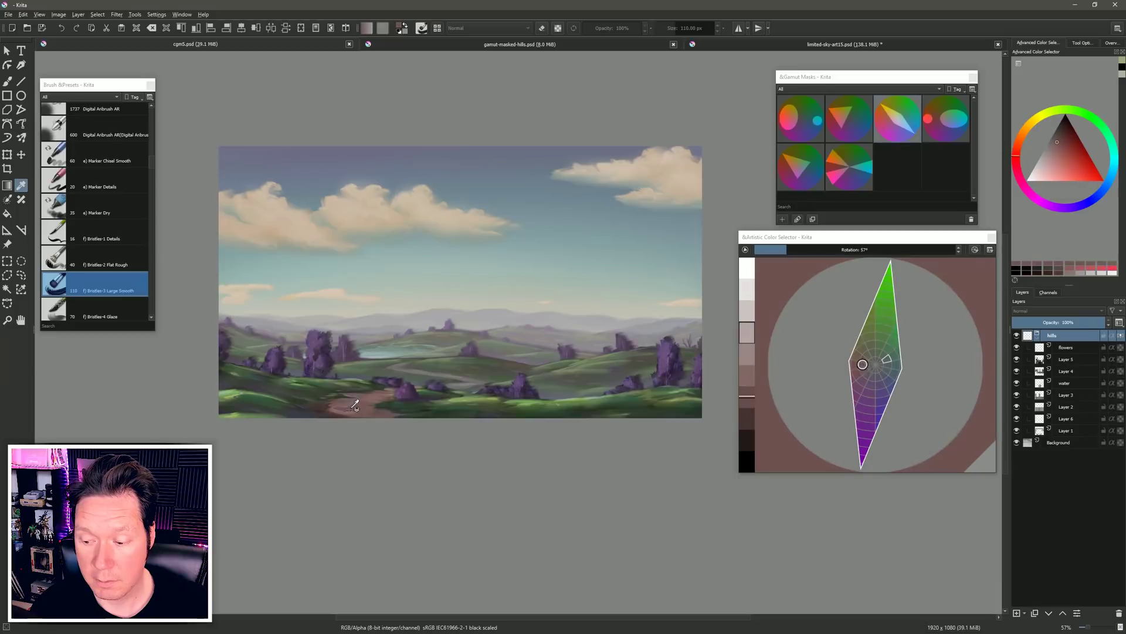
drag(354, 404, 359, 399)
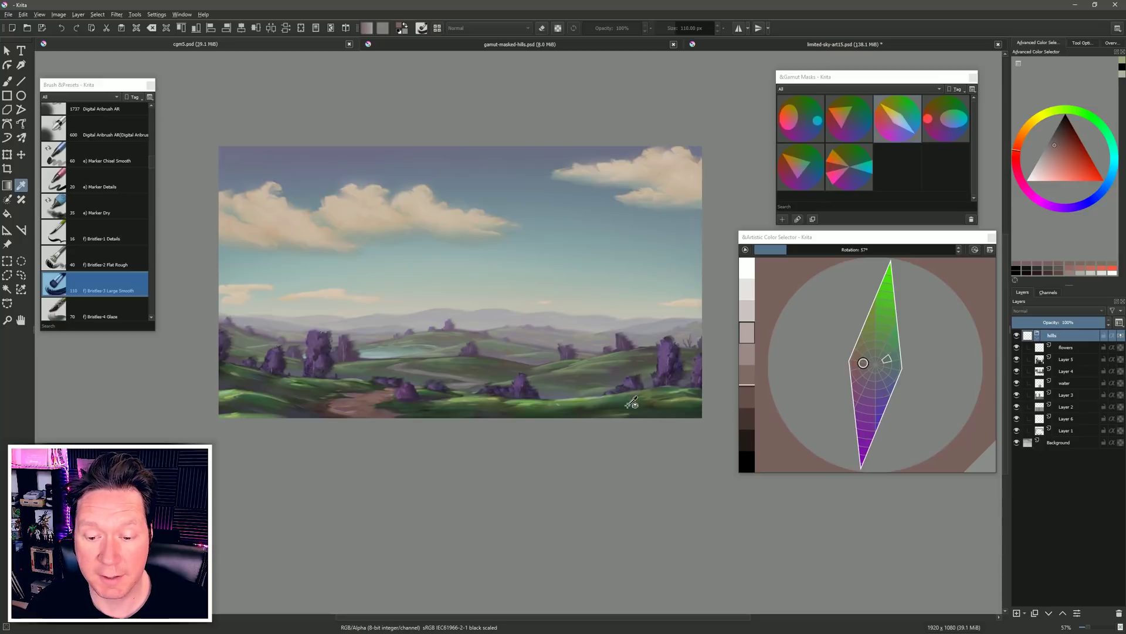
drag(426, 200, 422, 219)
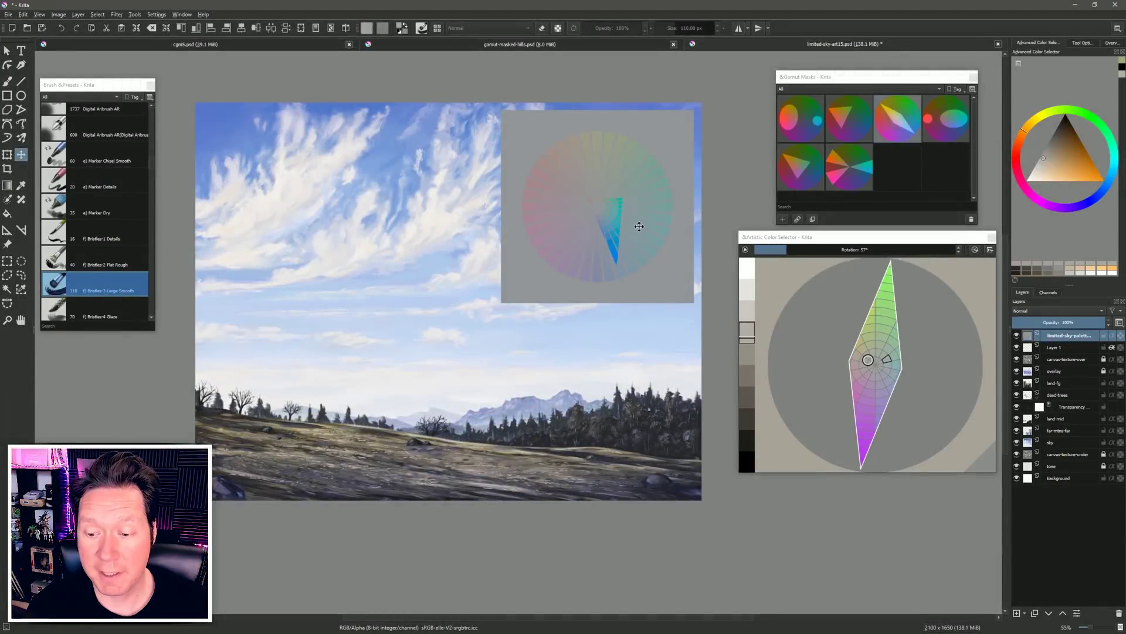
Nudge the gamut reference image slightly, then add a new gamut mask from the Gamut Masks docker.
drag(639, 227, 632, 233)
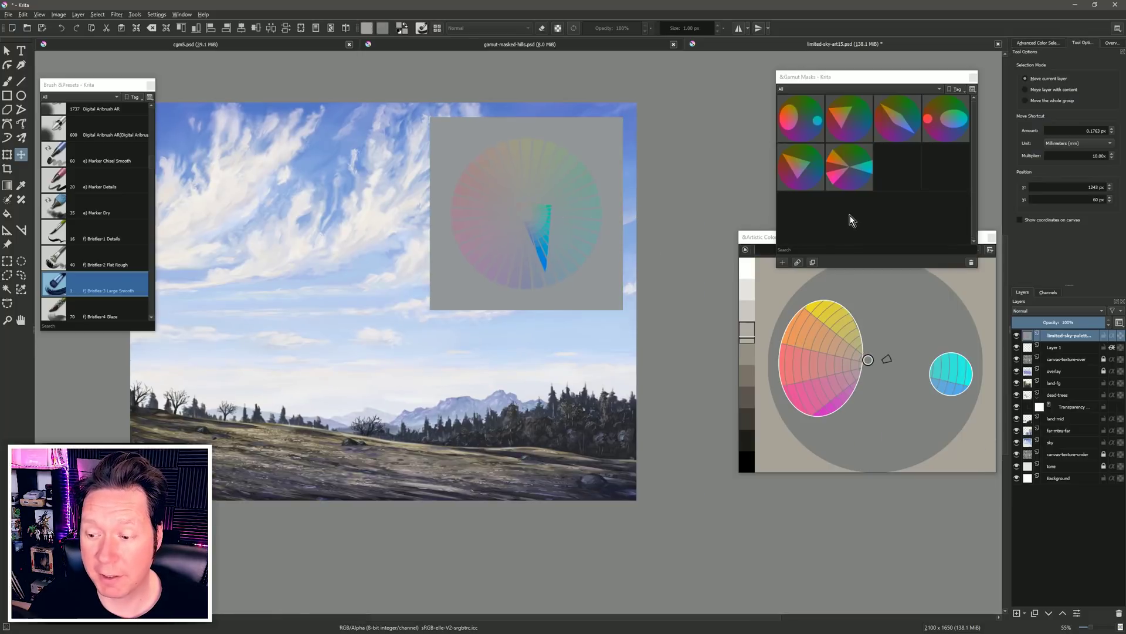
click(820, 227)
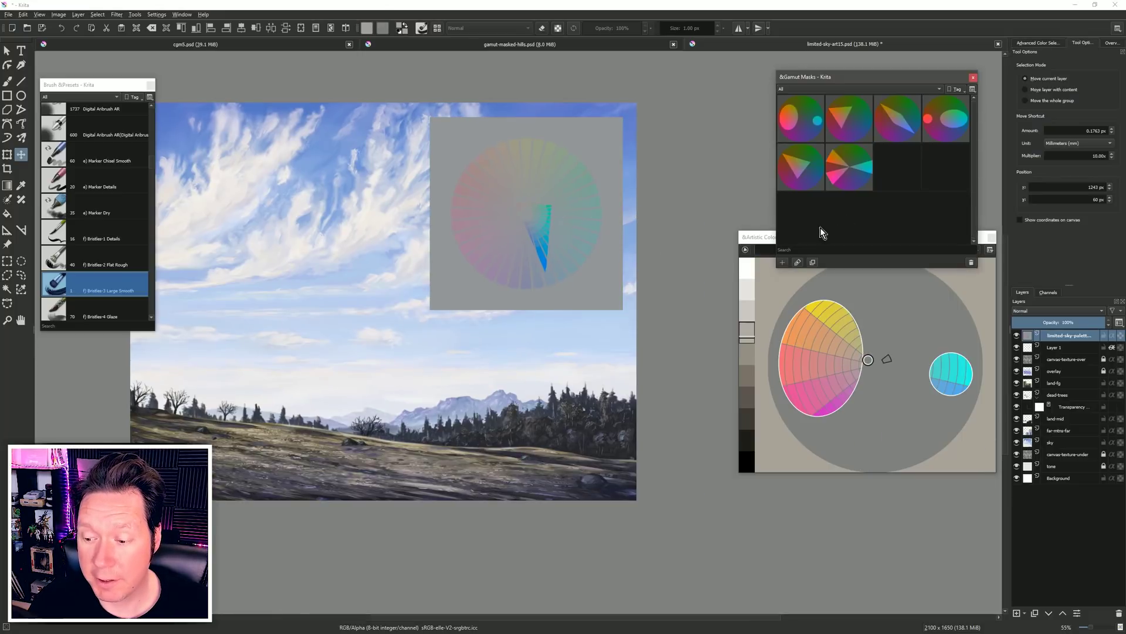
click(784, 262)
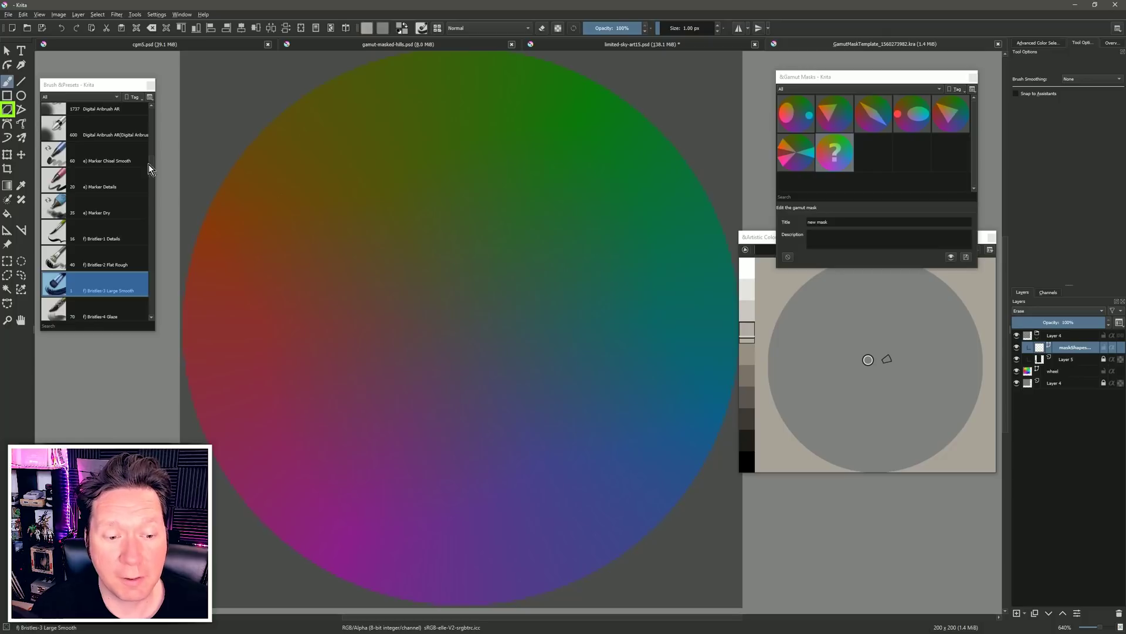
Draw a triangle filled with the foreground colour on the mask template using the Polygon tool.
click(7, 110)
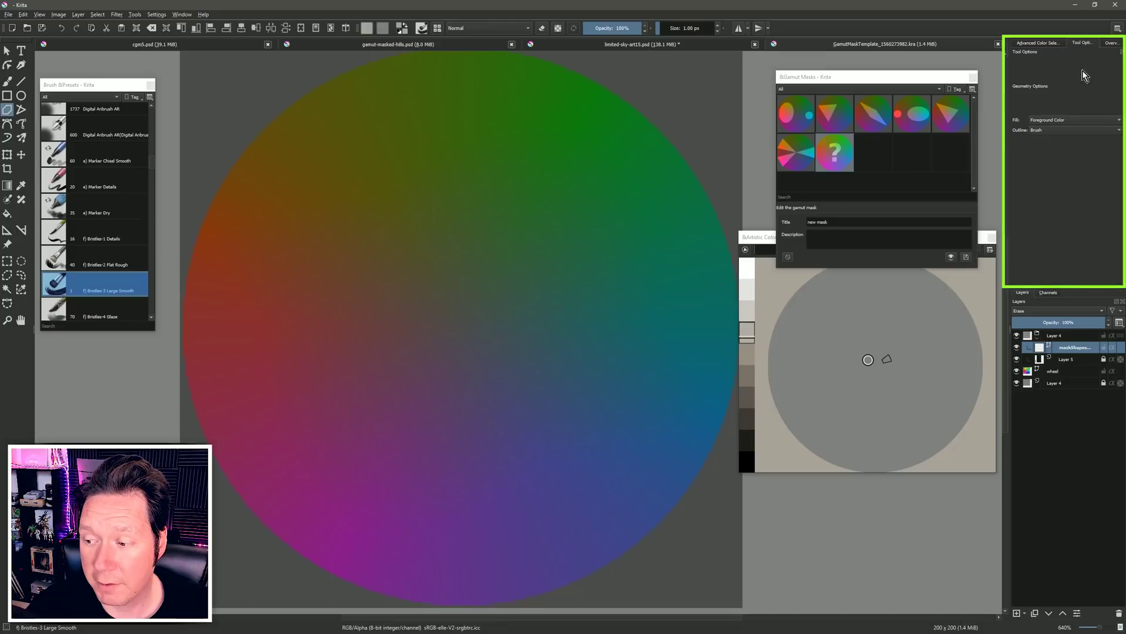
click(1063, 121)
click(1063, 122)
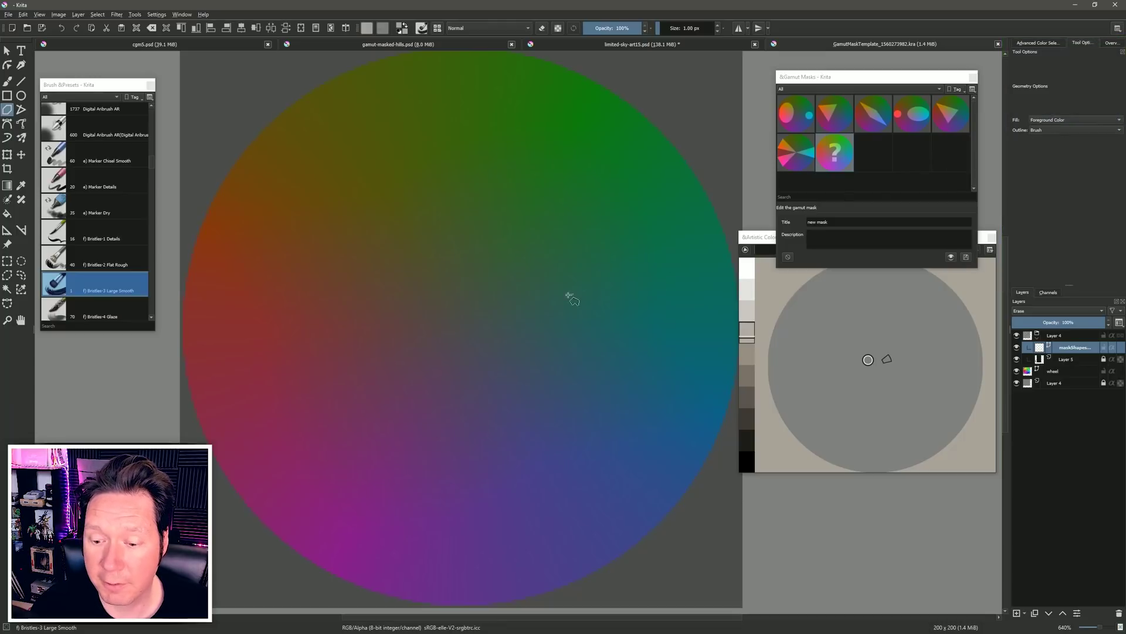
click(419, 287)
click(612, 502)
click(522, 222)
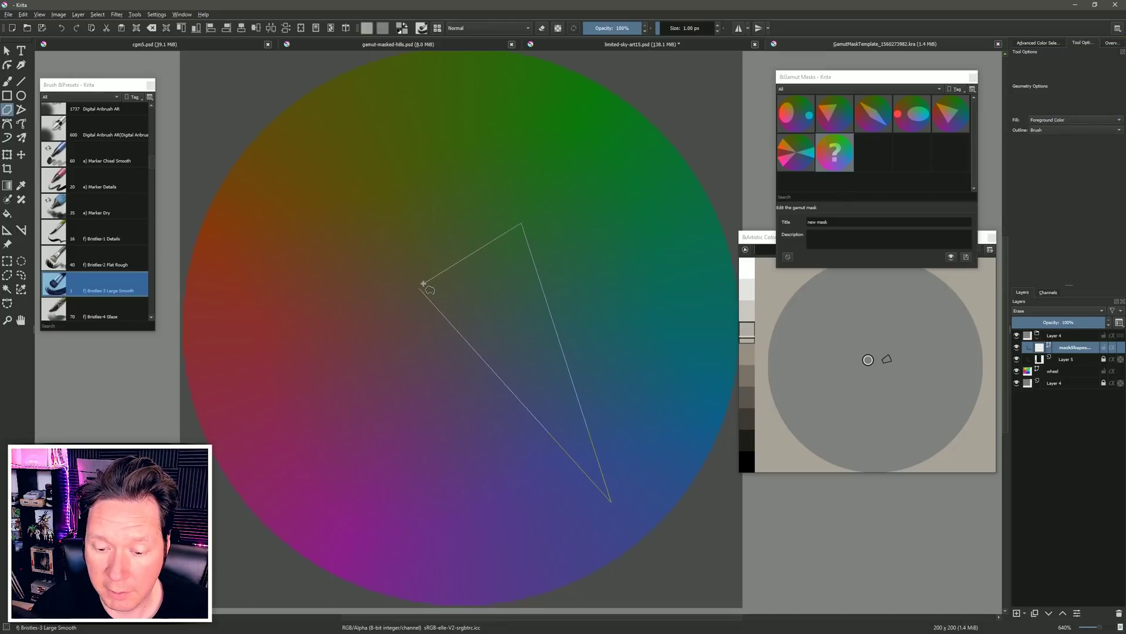
click(419, 288)
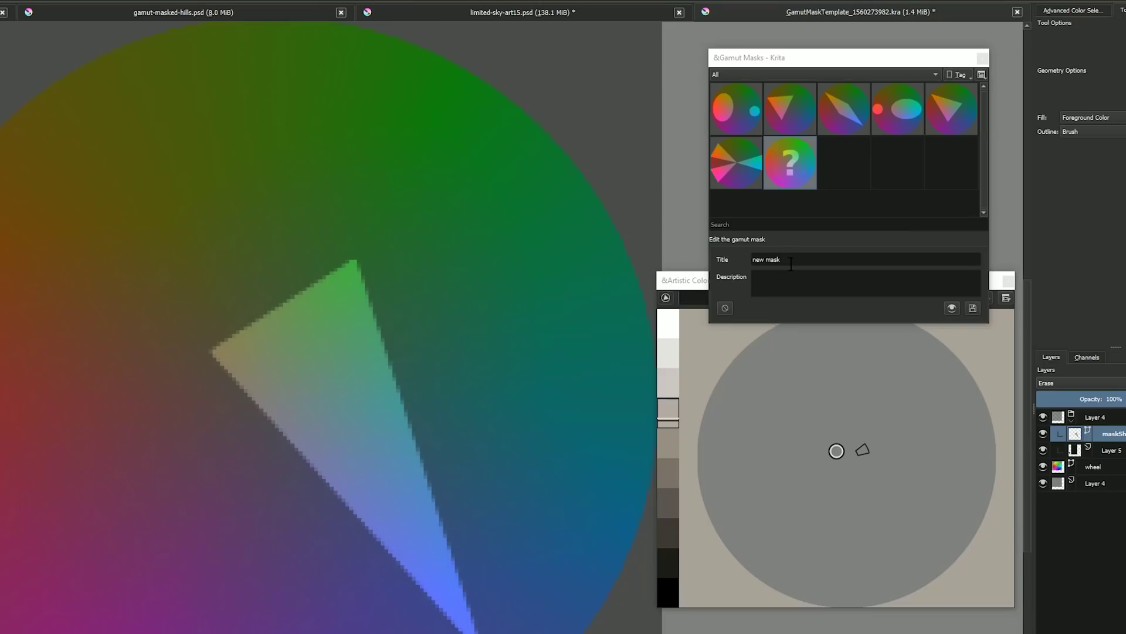
Title the mask 'Limited Sky', preview it on the wheel, and save it.
click(790, 264)
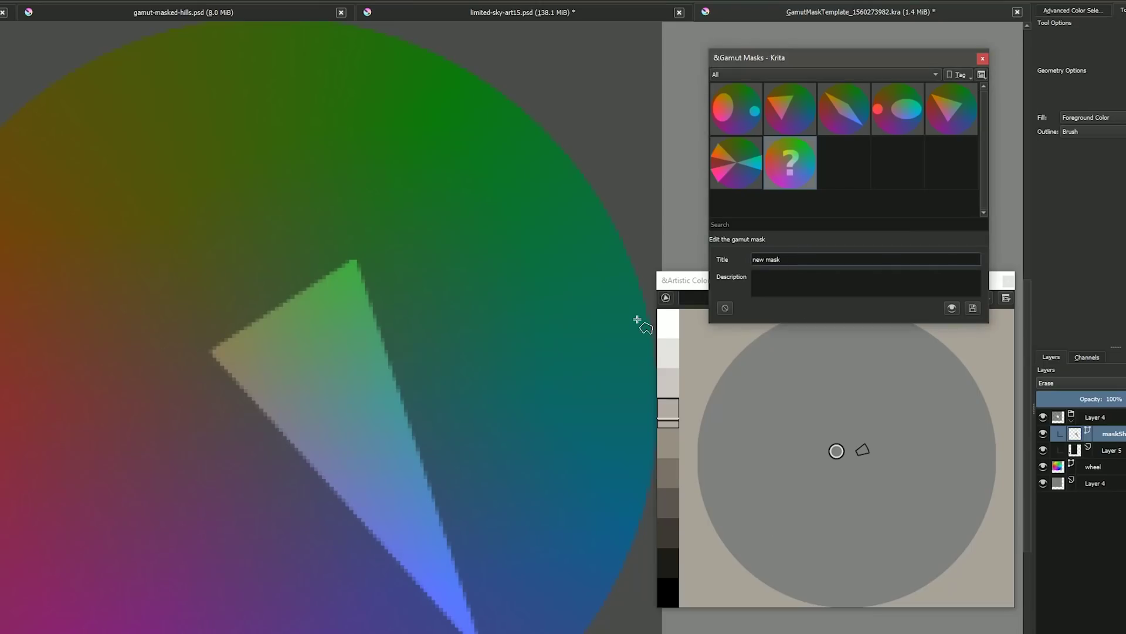
text(Limited Sky)
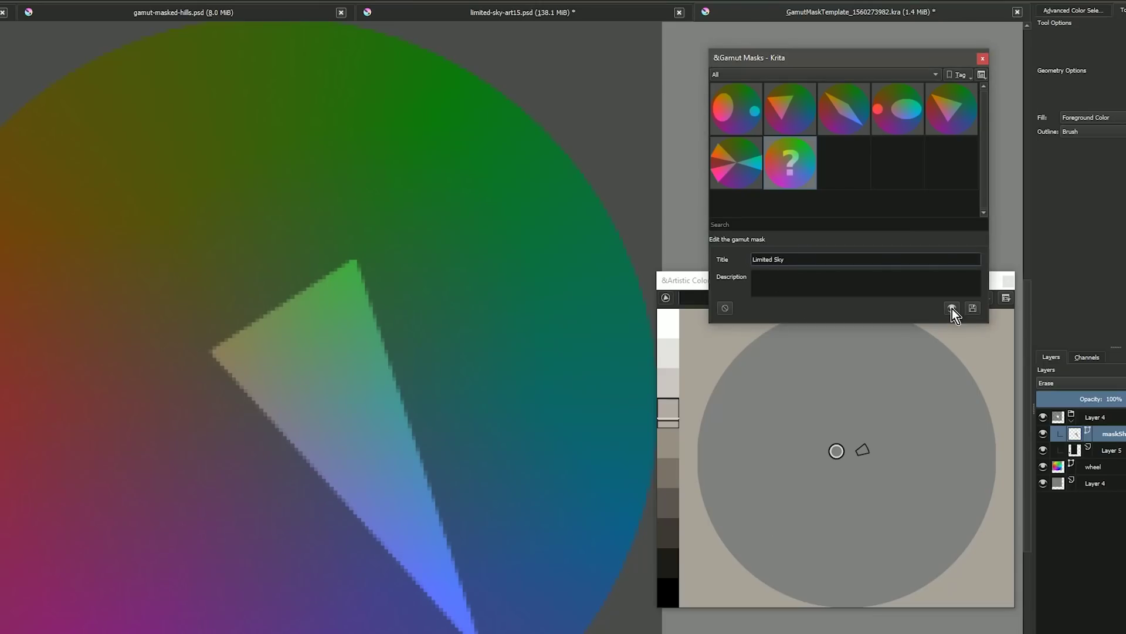
click(952, 309)
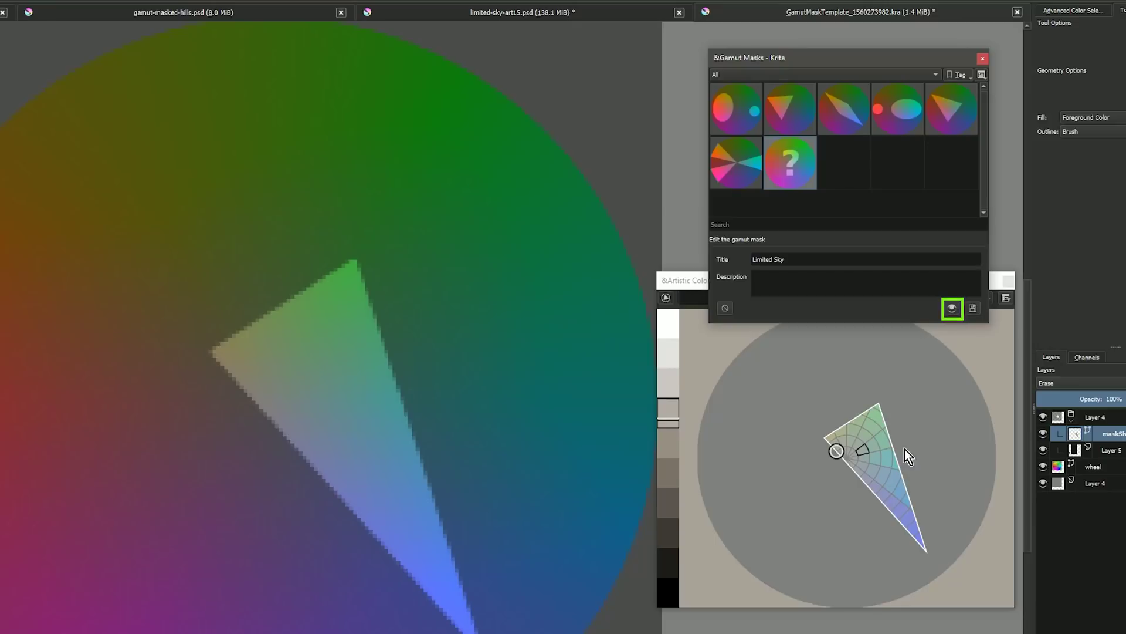
click(973, 308)
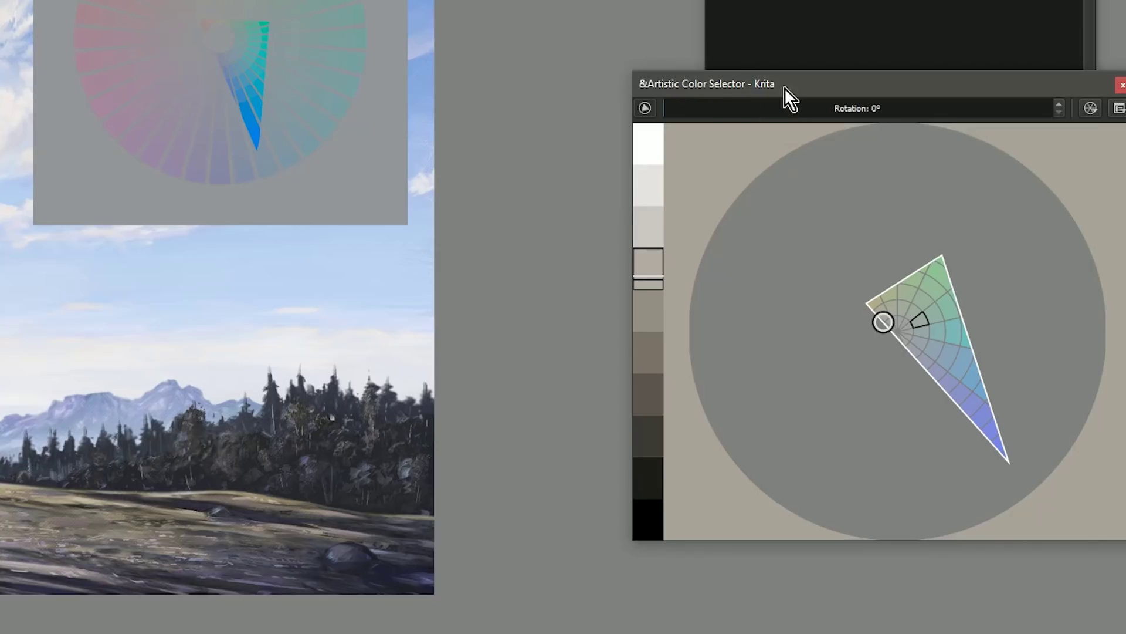
Reposition the colour selector window and turn the Limited Sky mask to 329°.
drag(765, 287, 749, 325)
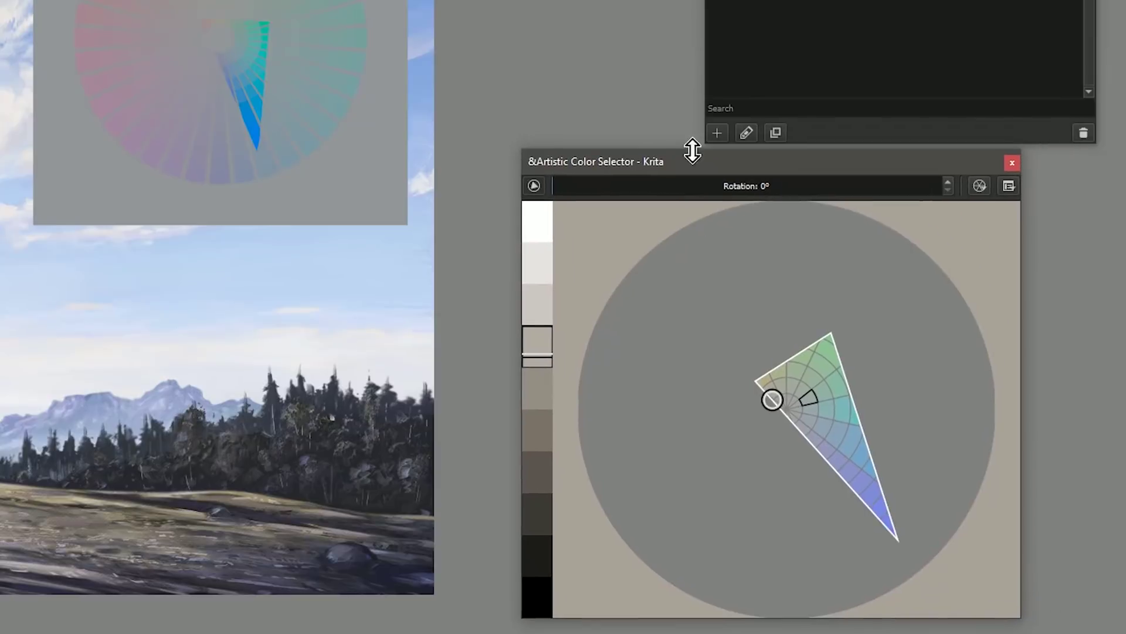
click(639, 353)
mouse_move(608, 186)
mouse_down()
mouse_move(563, 244)
mouse_move(490, 276)
mouse_move(926, 206)
mouse_move(908, 184)
mouse_move(875, 193)
mouse_move(855, 183)
mouse_move(911, 186)
mouse_up()
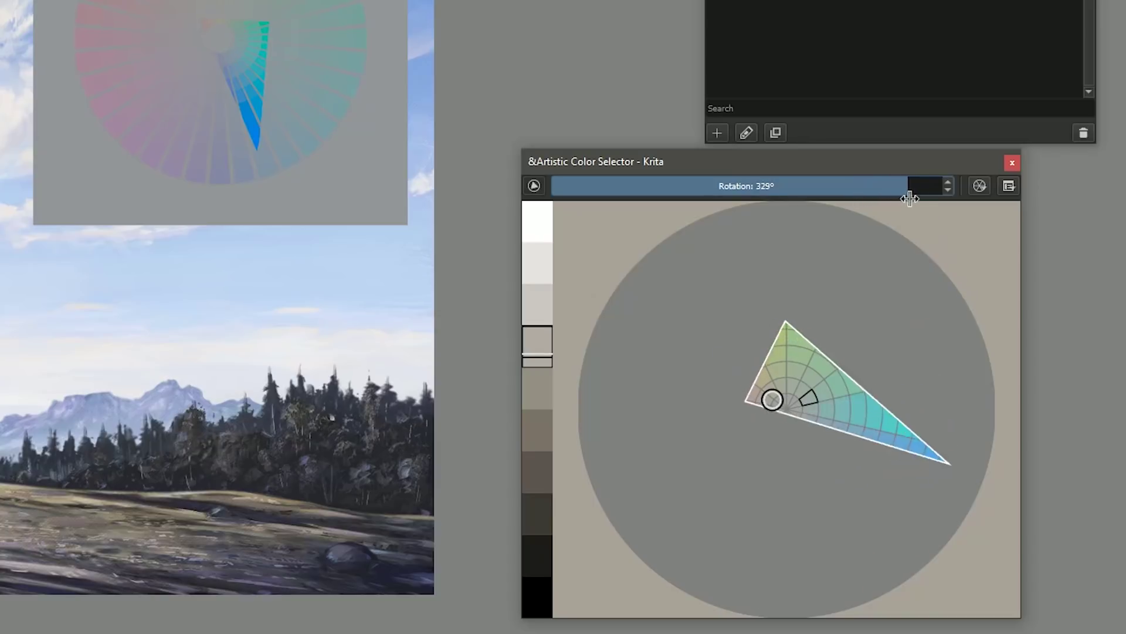